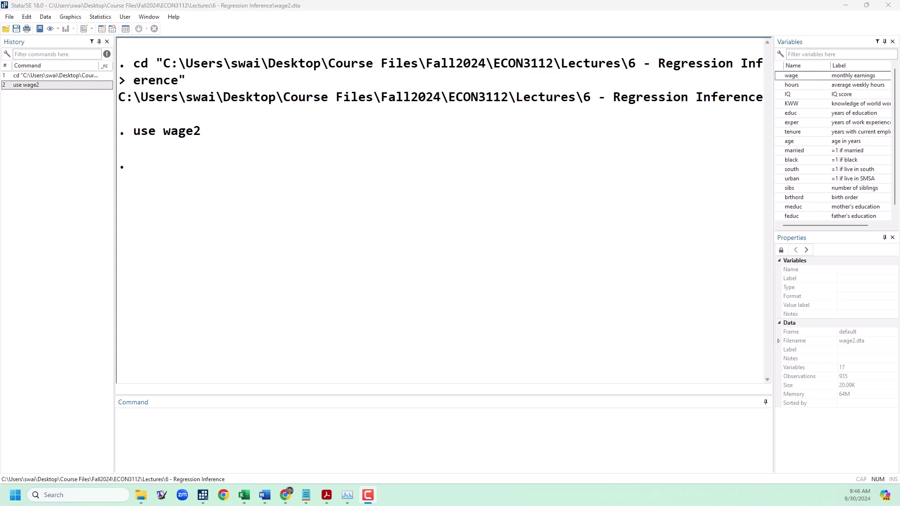
Enter the regression command reg wage educ exper brthord in the Command window.
key(alt+Tab)
click(315, 439)
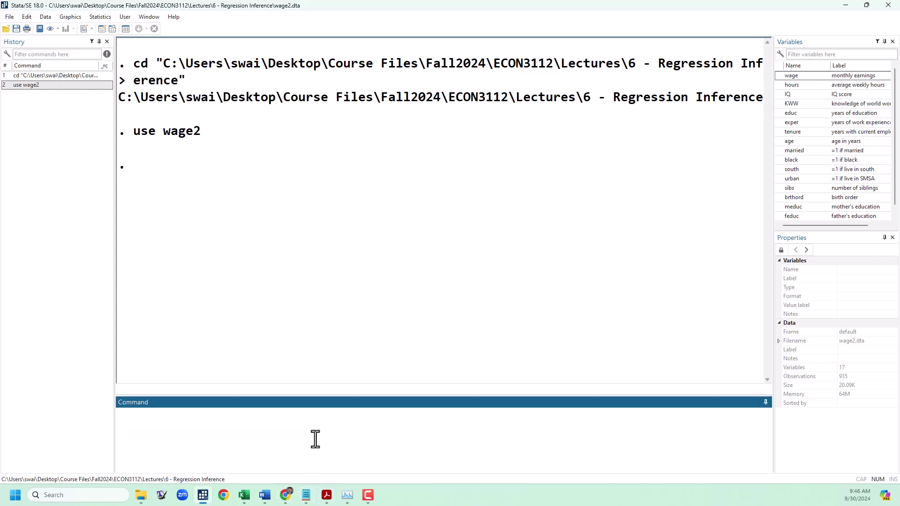
text(reg wage educ exper )
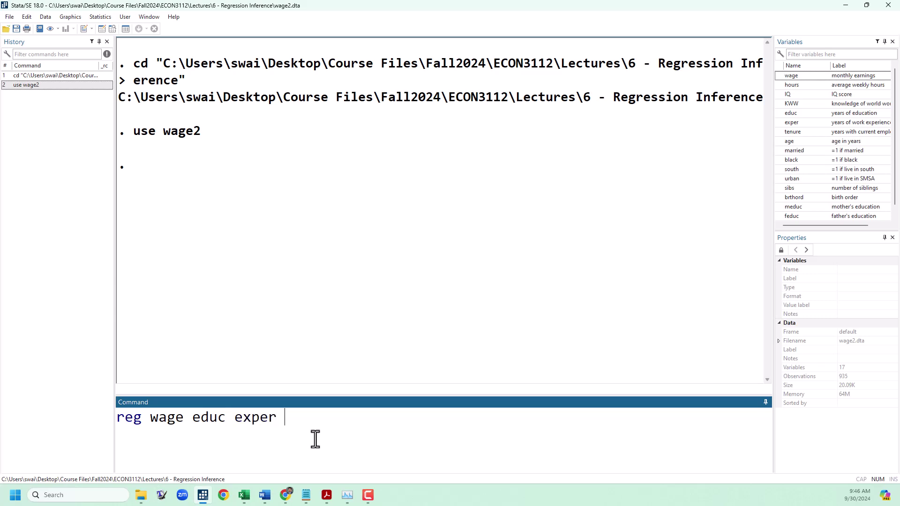
text(brthord)
Run the wage regression and mark the educ coefficient 73.39209 and standard error 6.71367.
key(Return)
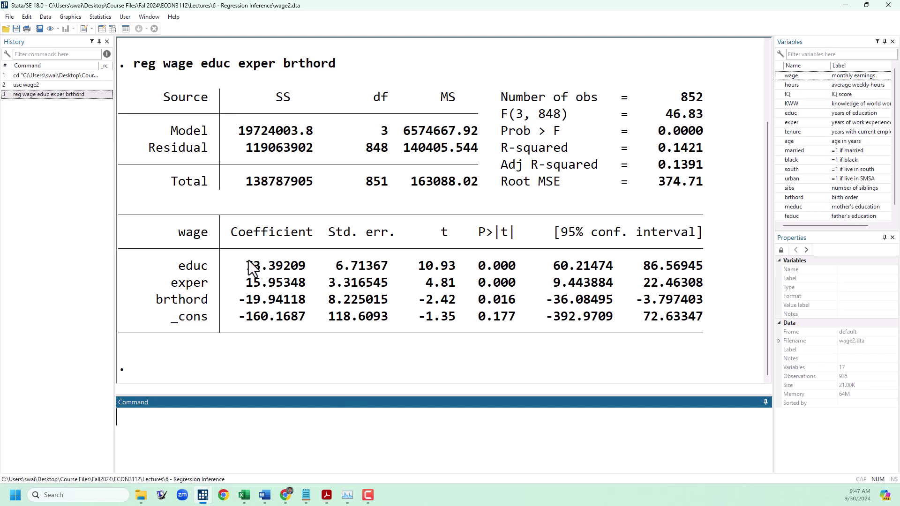
drag(239, 266, 321, 276)
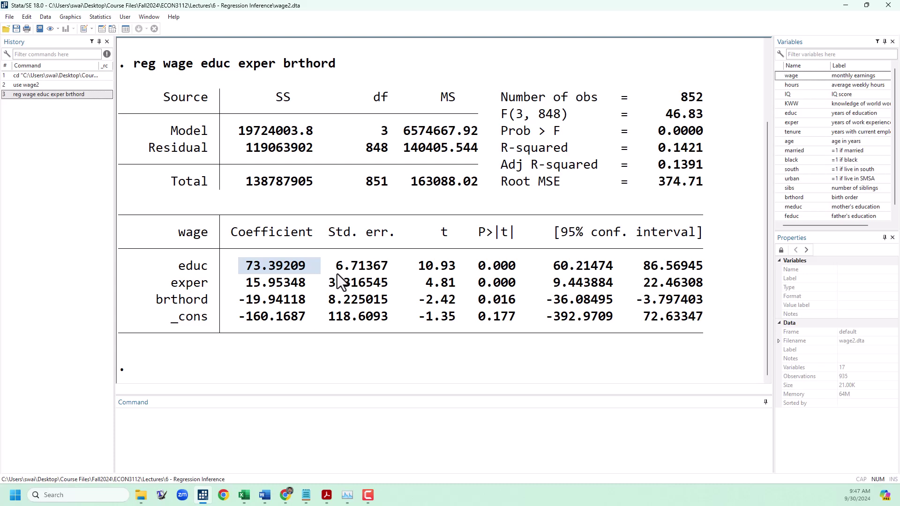
drag(336, 266, 384, 270)
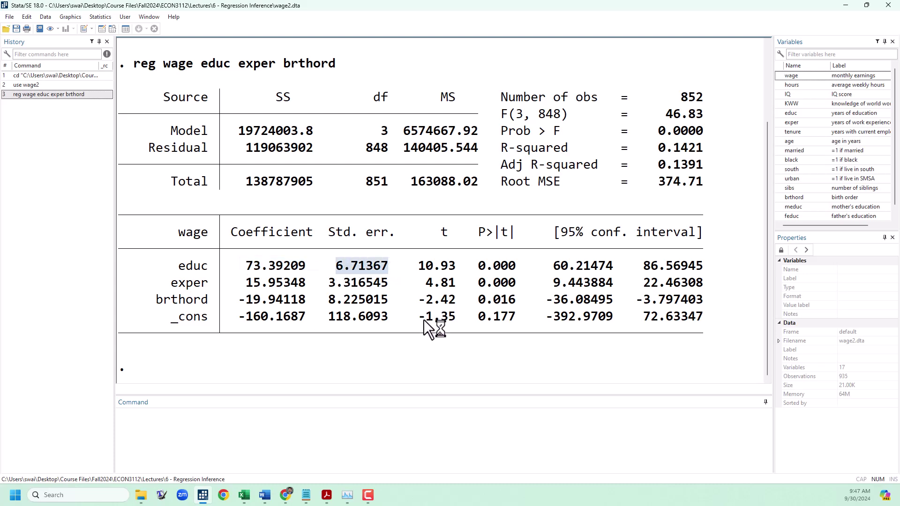
click(476, 441)
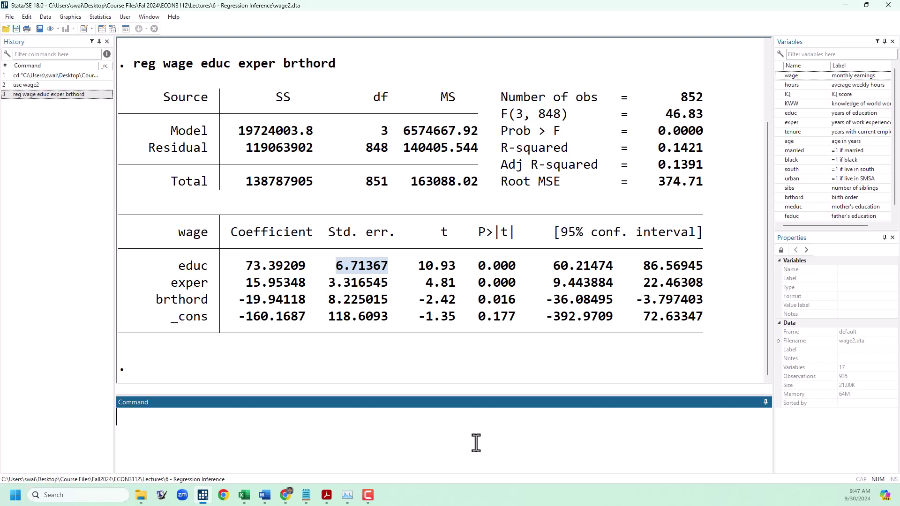
Display (_b[educ] - 85)/_se[educ], giving the t statistic -1.7289957.
text(di)
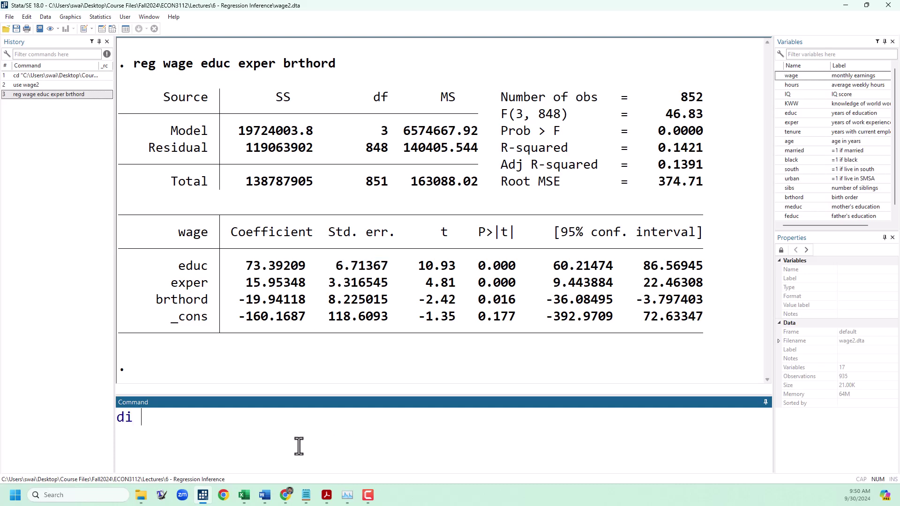
text((_b[educ] - 8)
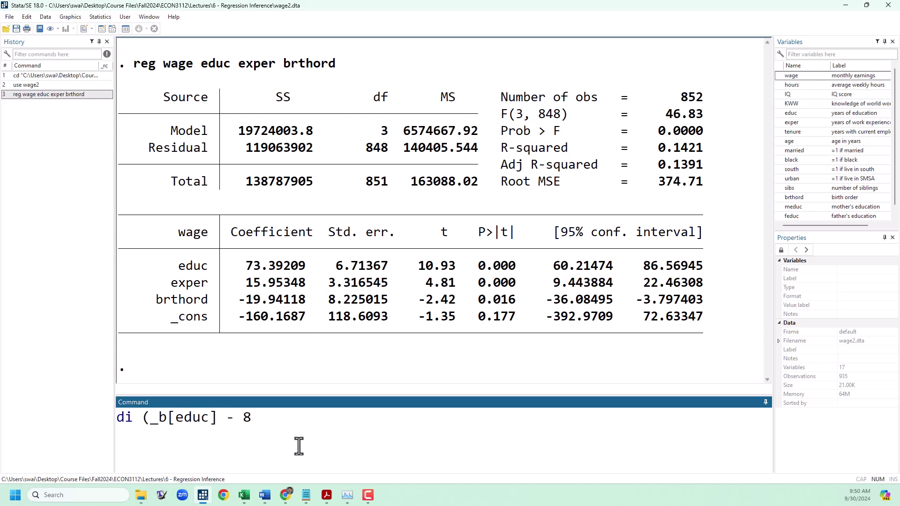
text(5)
text()/_se[educ])
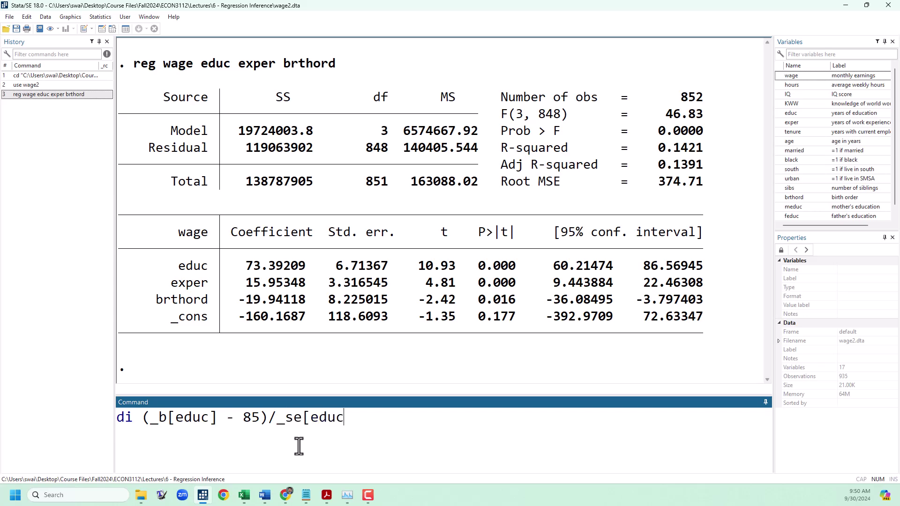
key(Return)
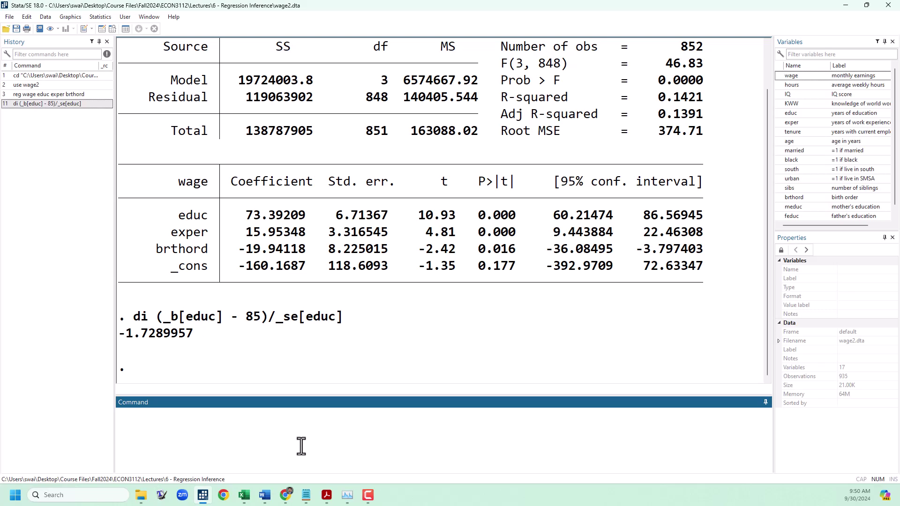
Save (_b[educ] - 85)/_se[educ] as scalar tstat by editing the recalled display command.
click(89, 104)
double_click(132, 420)
key(BackSpace)
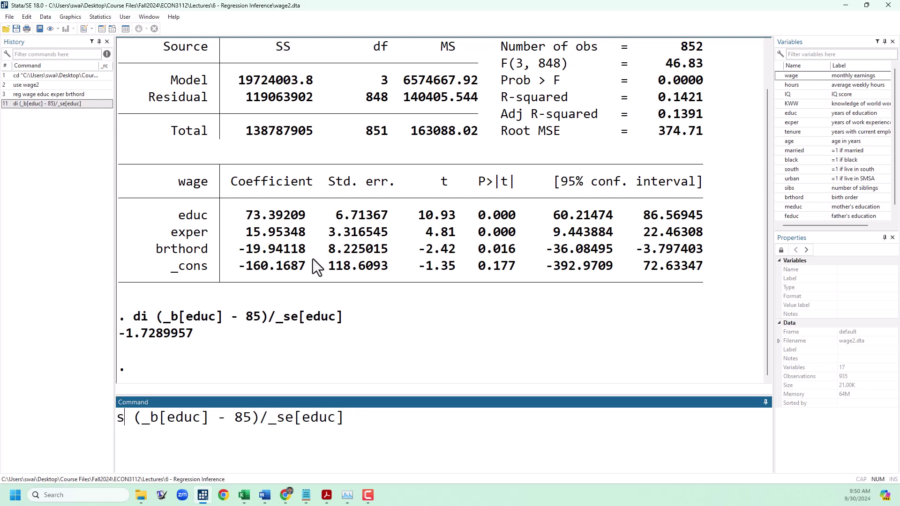
text(scalar)
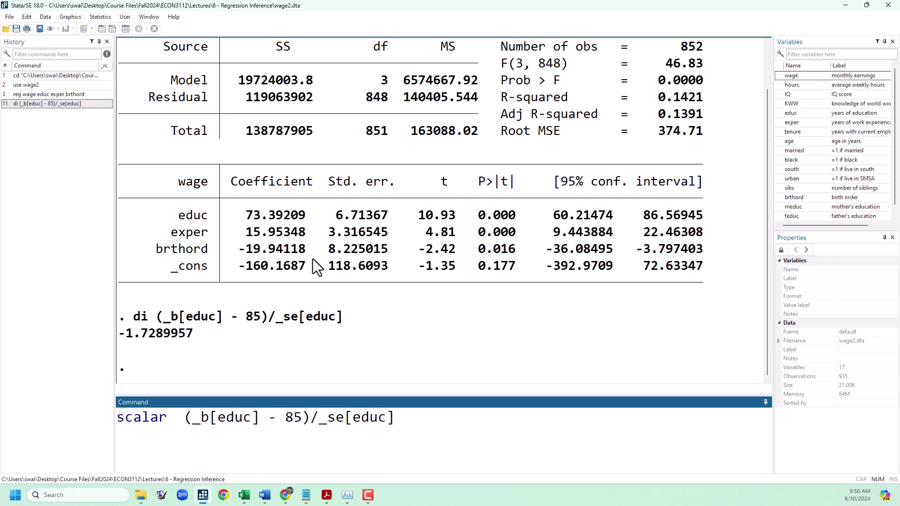
text( tst)
text(at =)
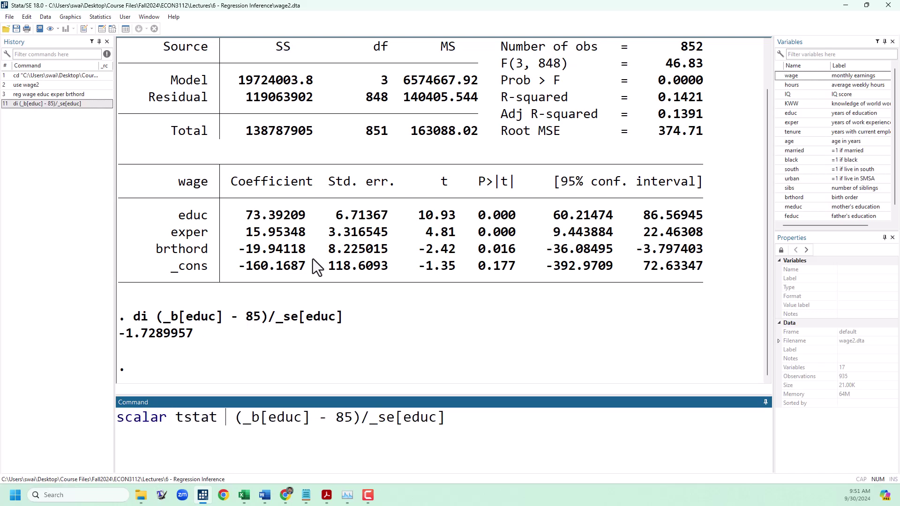
key(Return)
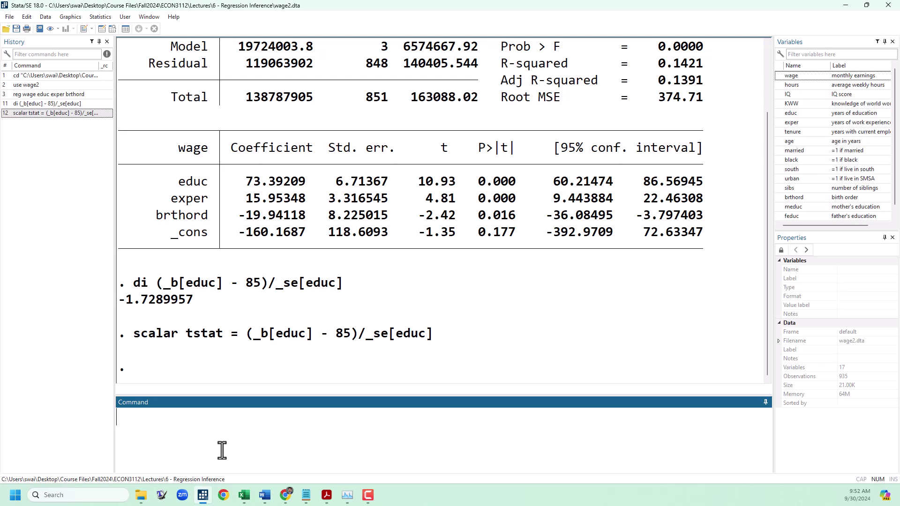
Start a di invttail( command, checking the output for 852 observations and 848 residual df.
text(di invttail()
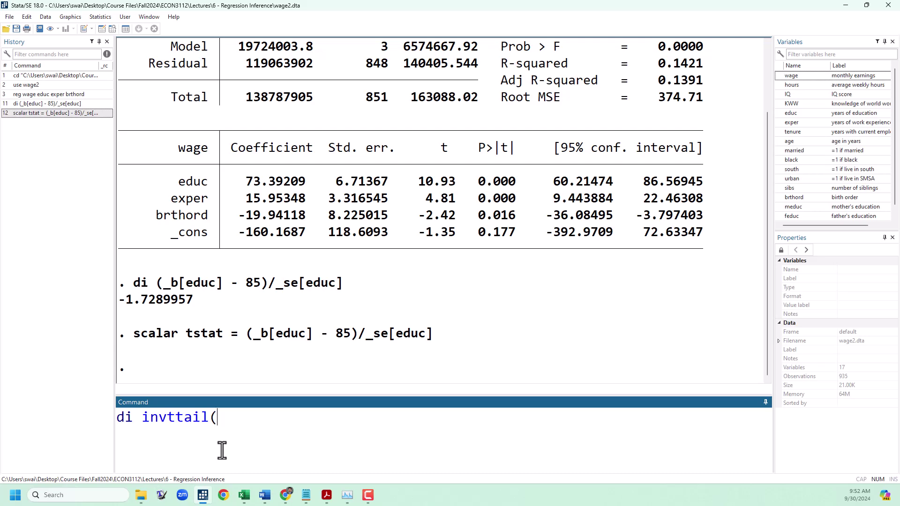
scroll(488, 339, up, 1)
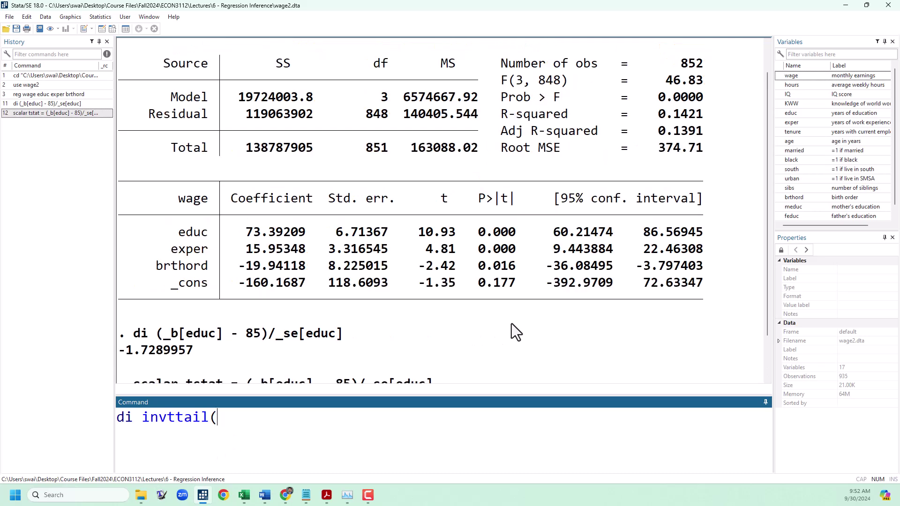
drag(680, 65, 704, 70)
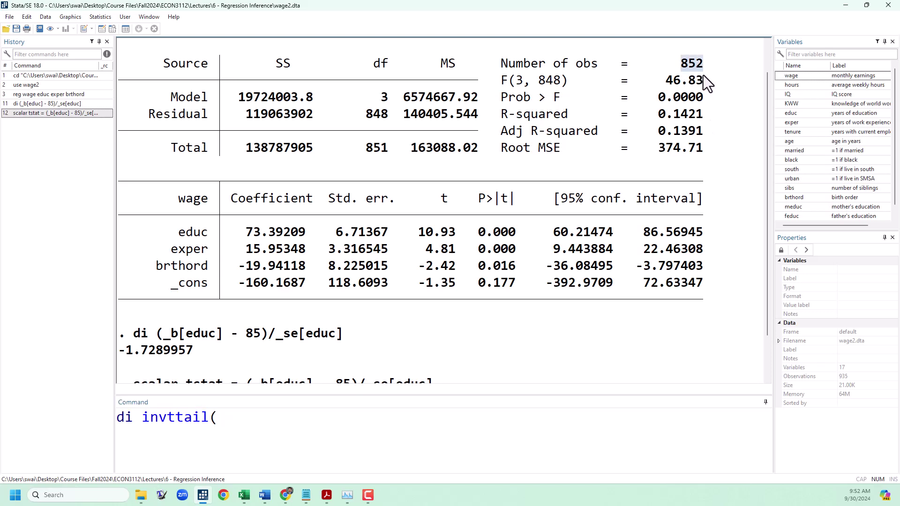
drag(179, 229, 206, 274)
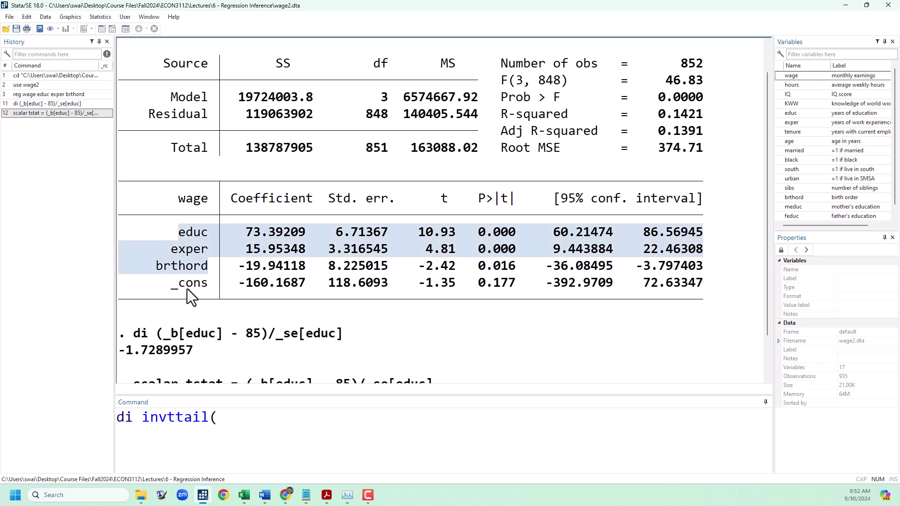
scroll(468, 279, up, 1)
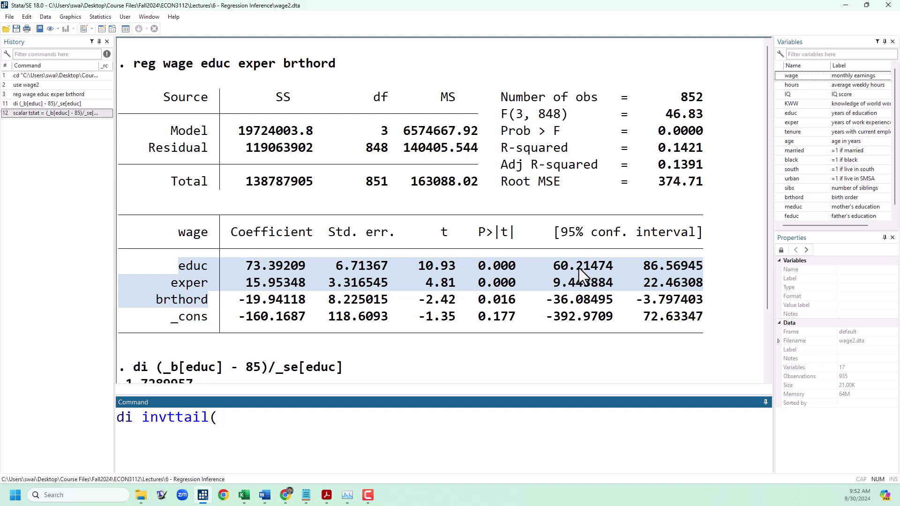
click(383, 159)
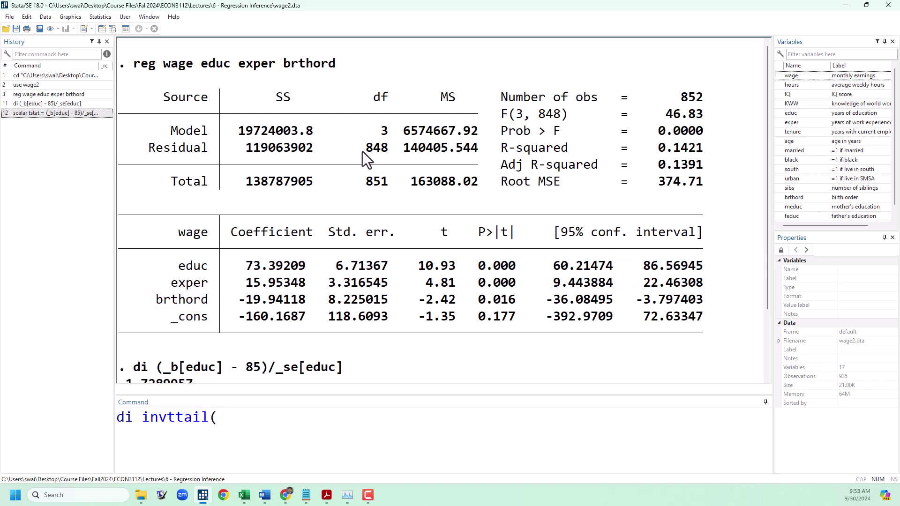
drag(396, 150, 358, 150)
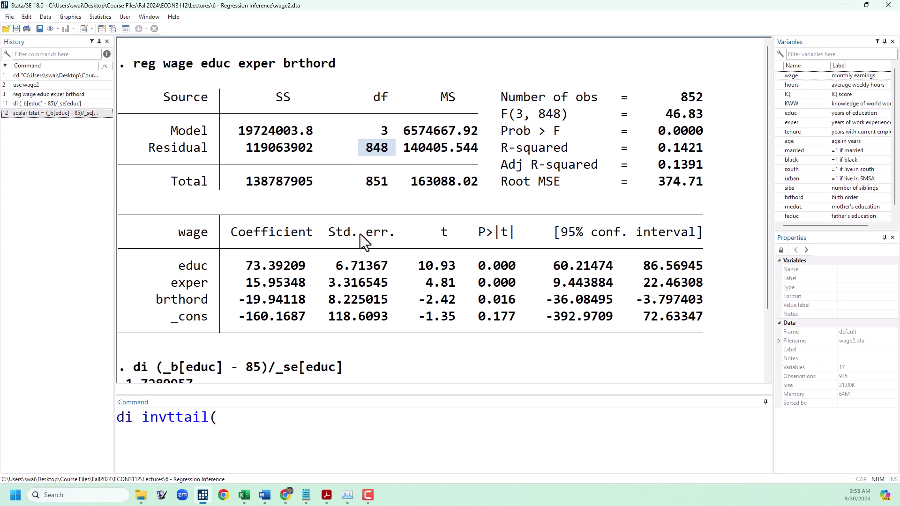
scroll(375, 262, down, 2)
click(278, 459)
Compute di invttail(848, .05) = 1.6466525 and compare it with the -1.7289957 t statistic.
text(848)
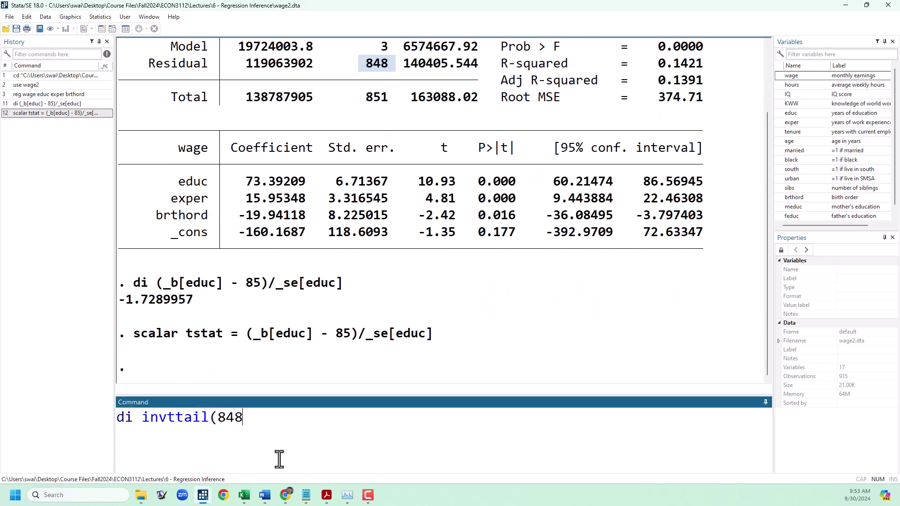
text(,)
text(.1/2)
key(BackSpace)
key(BackSpace)
key(BackSpace)
text(05))
key(Return)
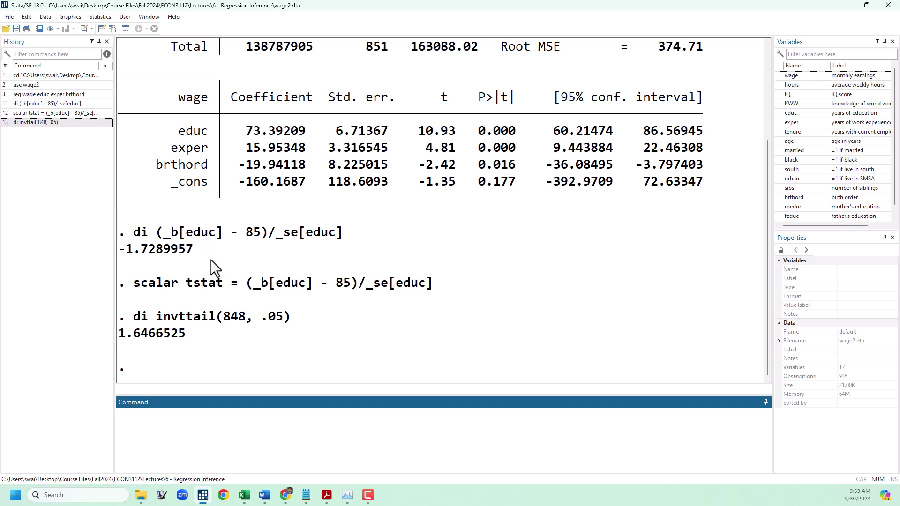
drag(193, 254, 125, 266)
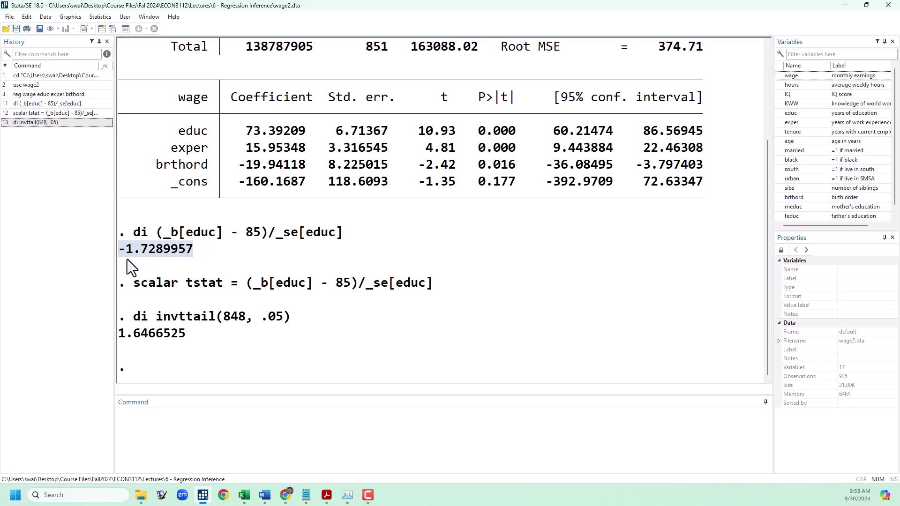
drag(123, 334, 184, 339)
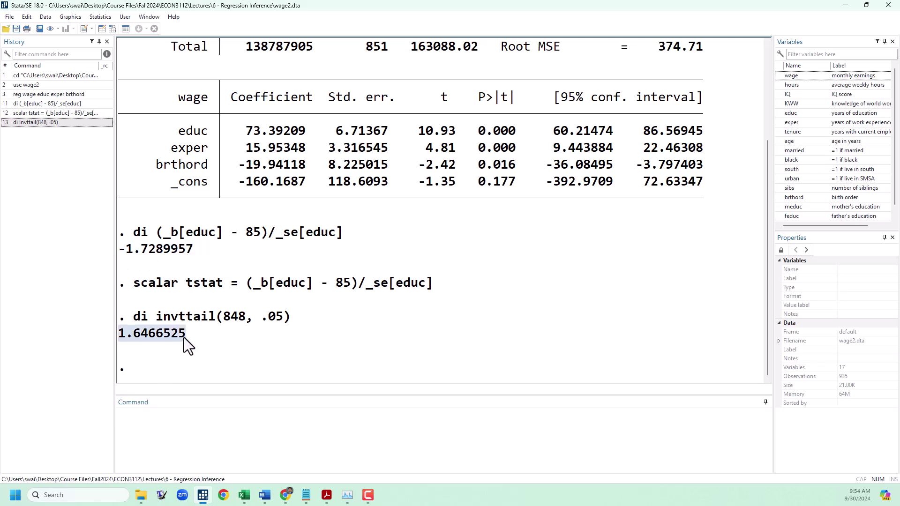
click(441, 359)
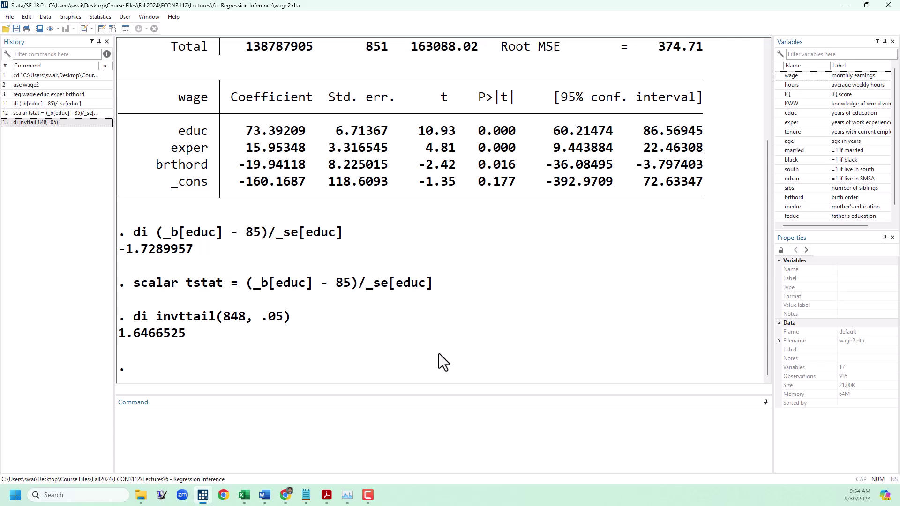
Rerun the invttail calculation with a .025 tail, returning 1.9627654.
click(305, 442)
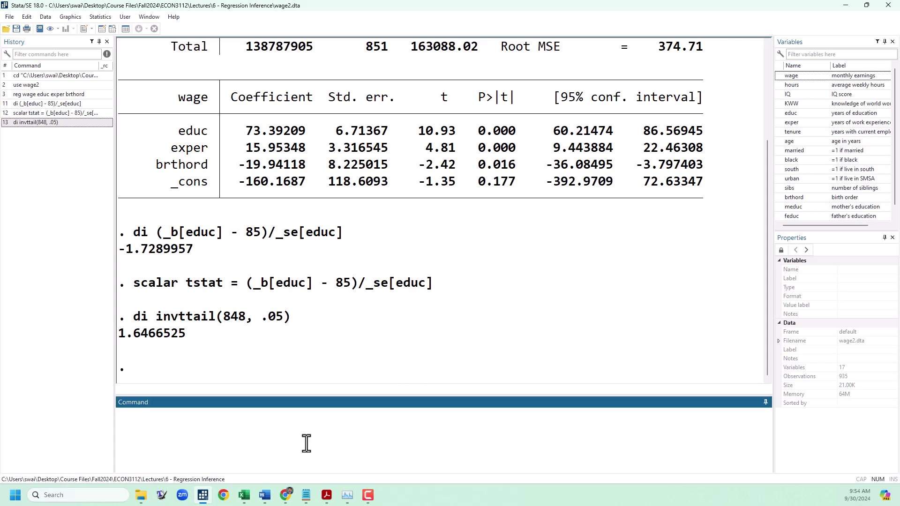
click(92, 123)
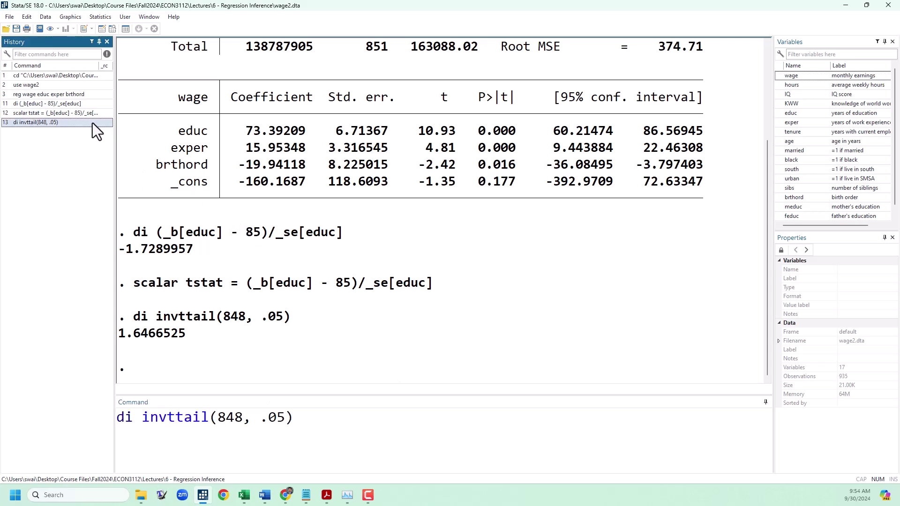
click(276, 417)
text(2)
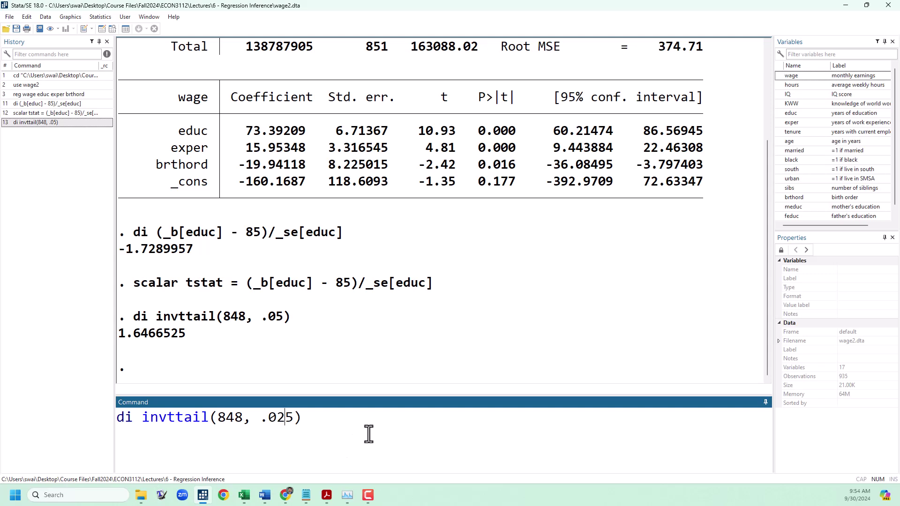
key(Return)
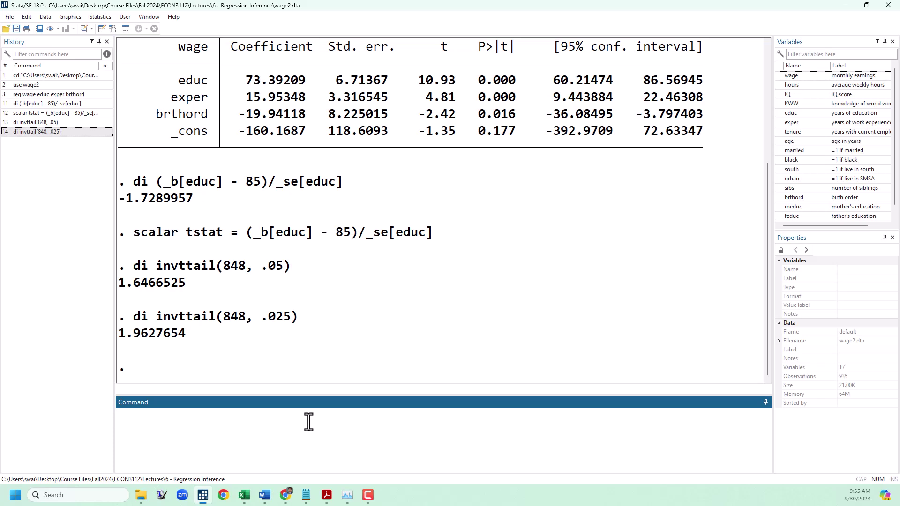
Compute the two-sided p-value di 2*ttail(848, abs(tstat)), giving .08417382.
text(di ttail()
text(848,)
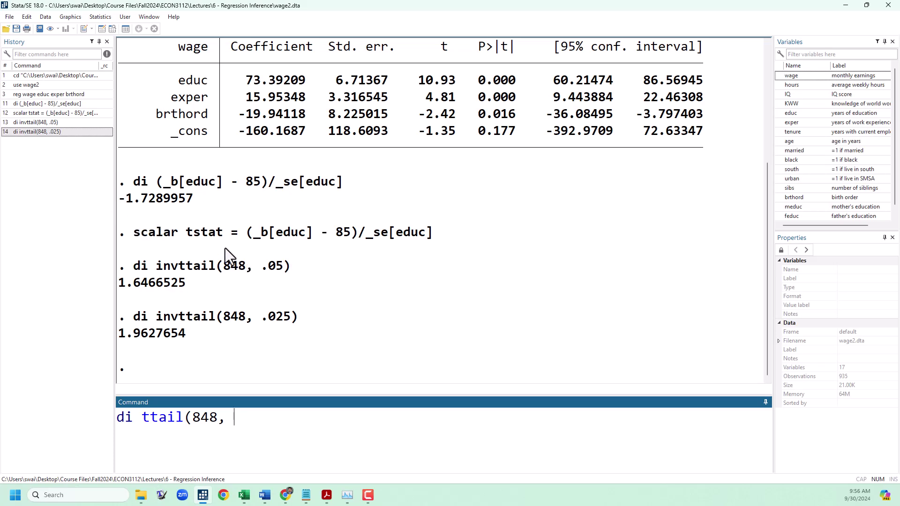
text(tstat)
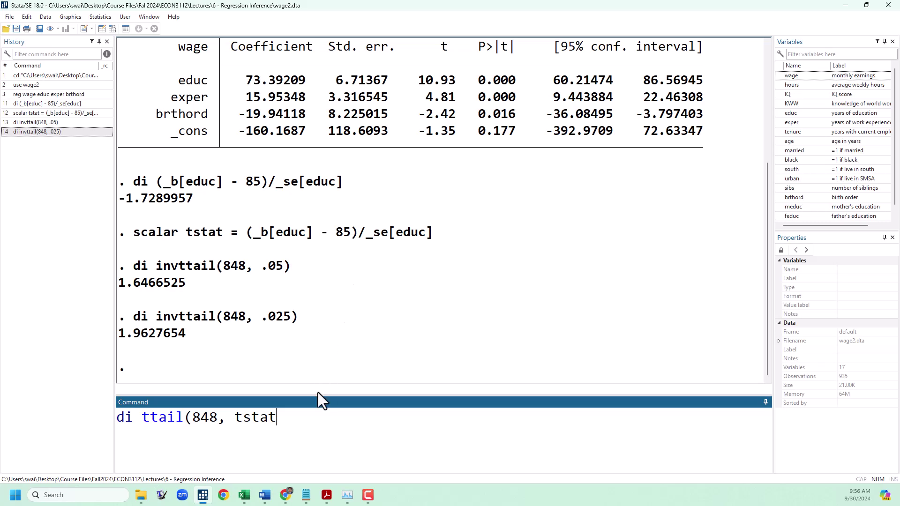
click(239, 419)
text(abs()
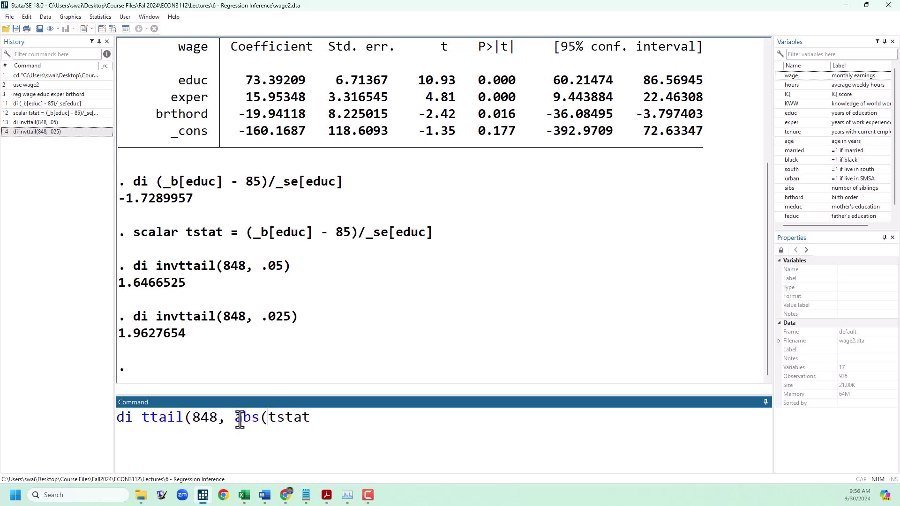
click(337, 422)
text()))
click(140, 419)
text(2*)
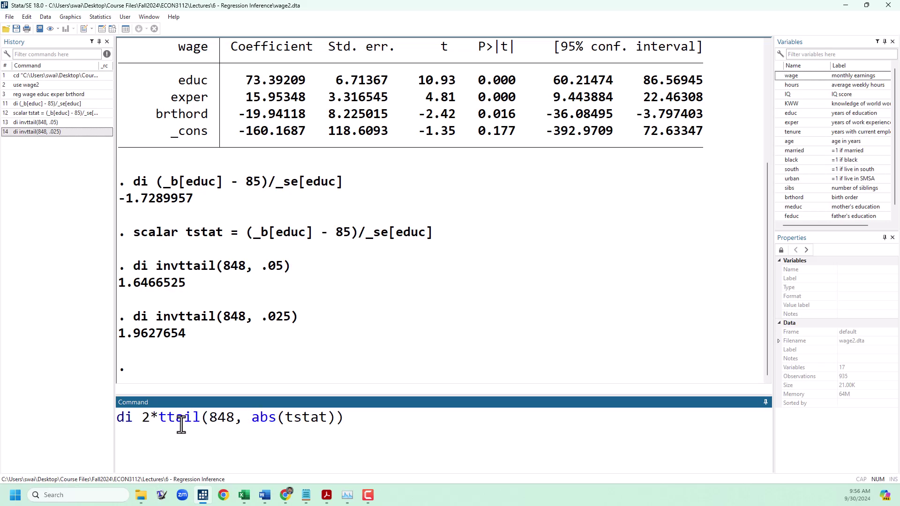
key(Return)
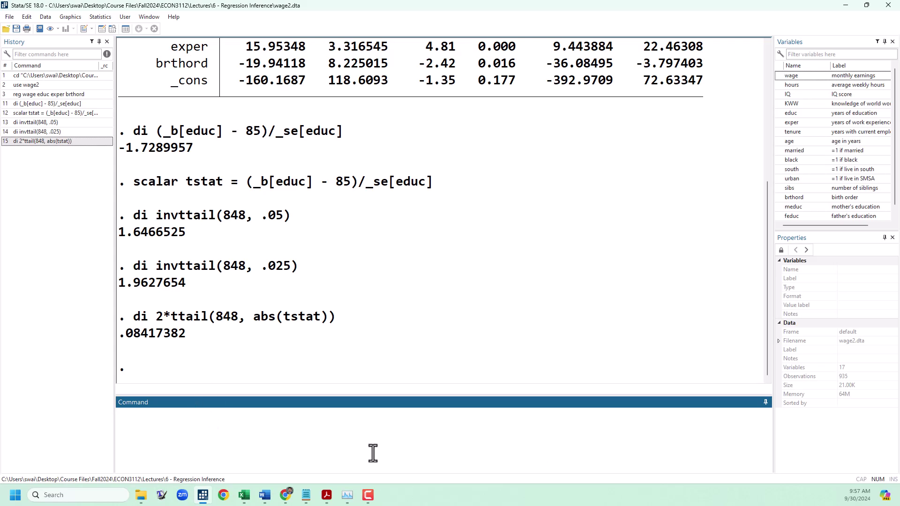
Return to the regression table and mark educ's 95% interval, 60.21474 to 86.56945.
scroll(682, 325, up, 4)
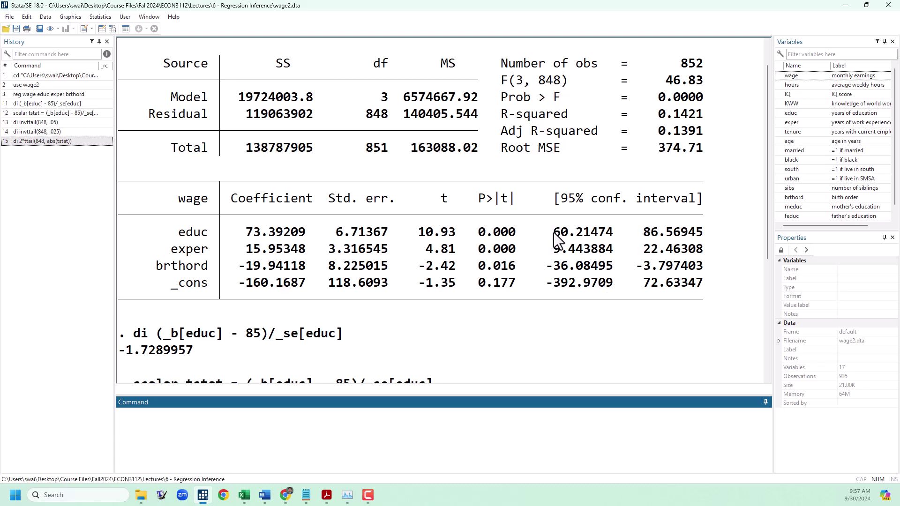
drag(554, 233, 706, 245)
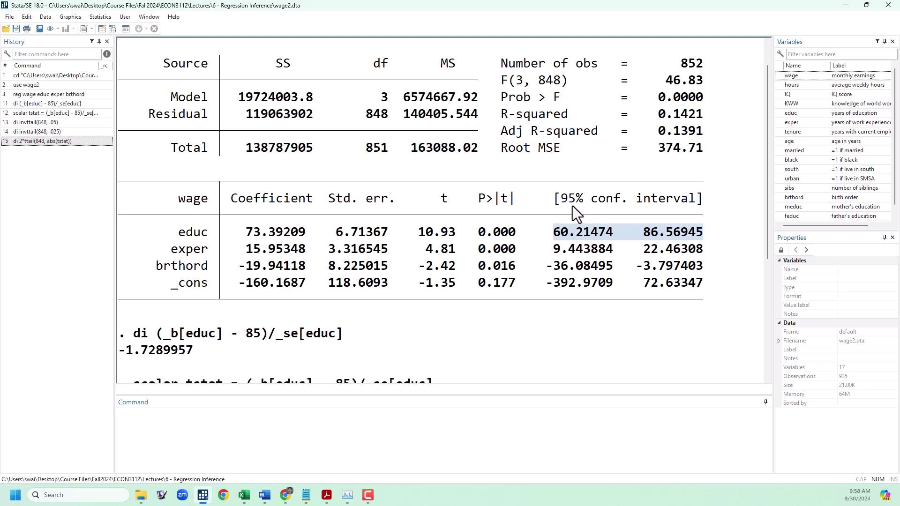
Rerun reg wage educ exper brthord with level(90), giving educ 62.33701 to 84.44718.
click(55, 95)
click(378, 443)
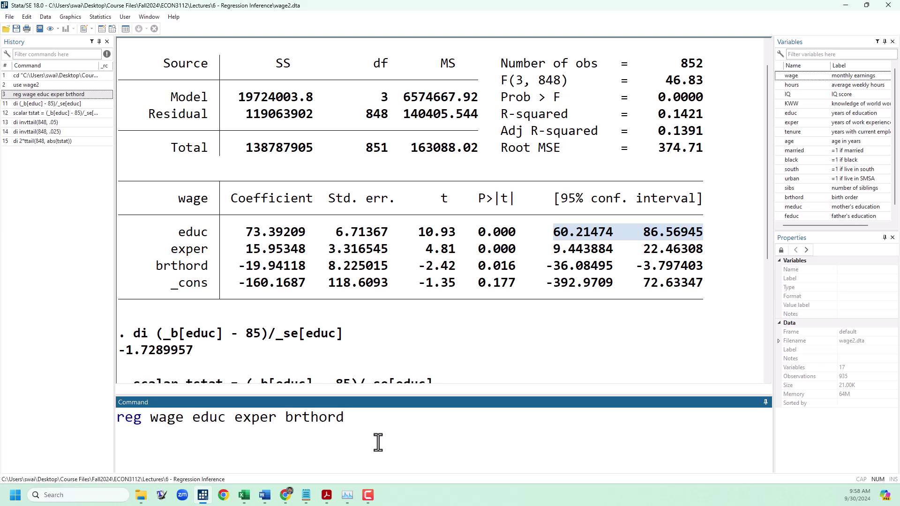
text(, level(90))
key(Return)
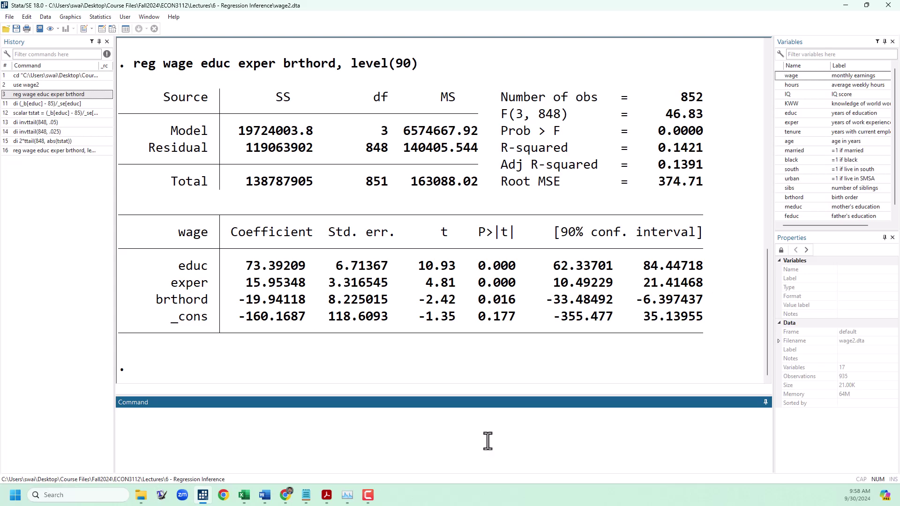
Compute educ's 90% lower bound with di _b[educ] - _se[educ]*invttail(848, .05), giving 62.337013.
text(di _b[educ] )
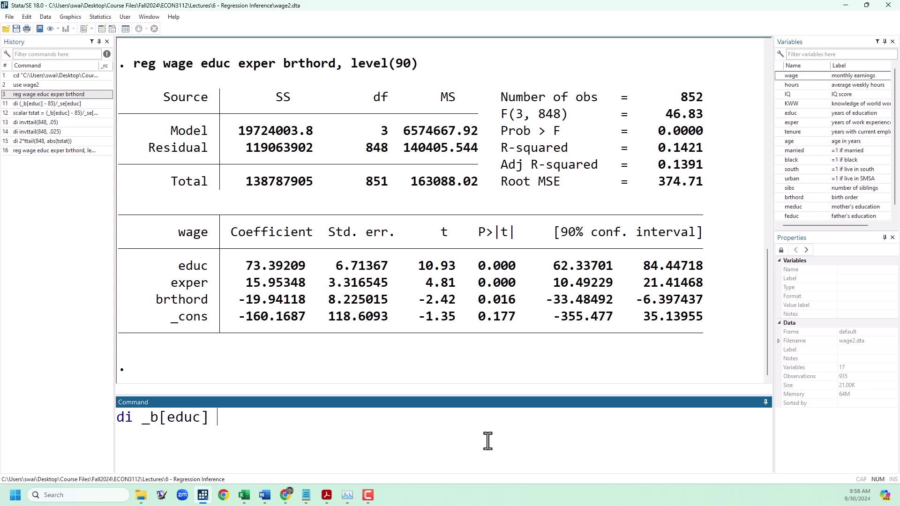
text(- _se[educ]*)
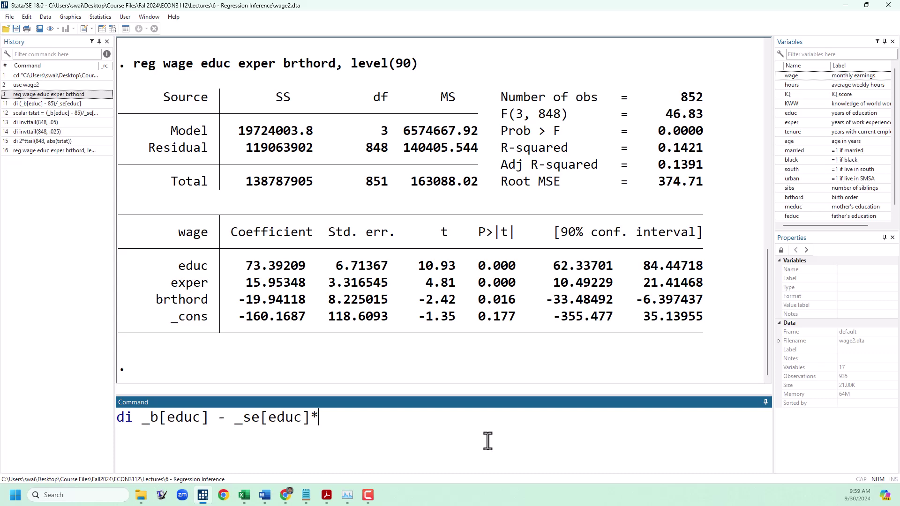
scroll(453, 345, up, 4)
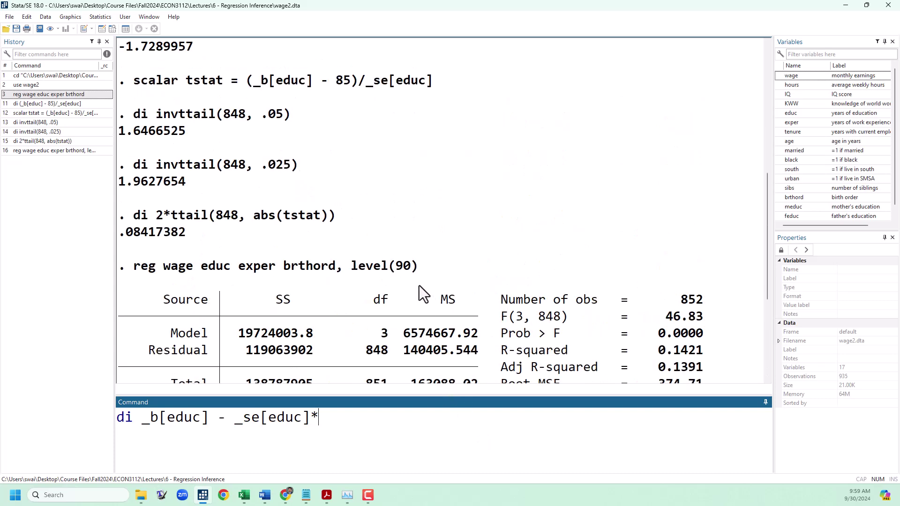
scroll(418, 286, up, 2)
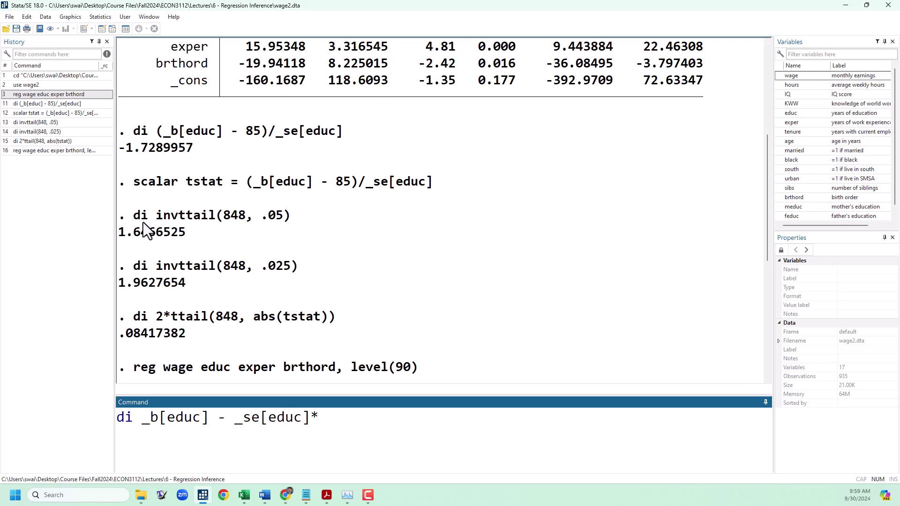
drag(156, 221, 282, 223)
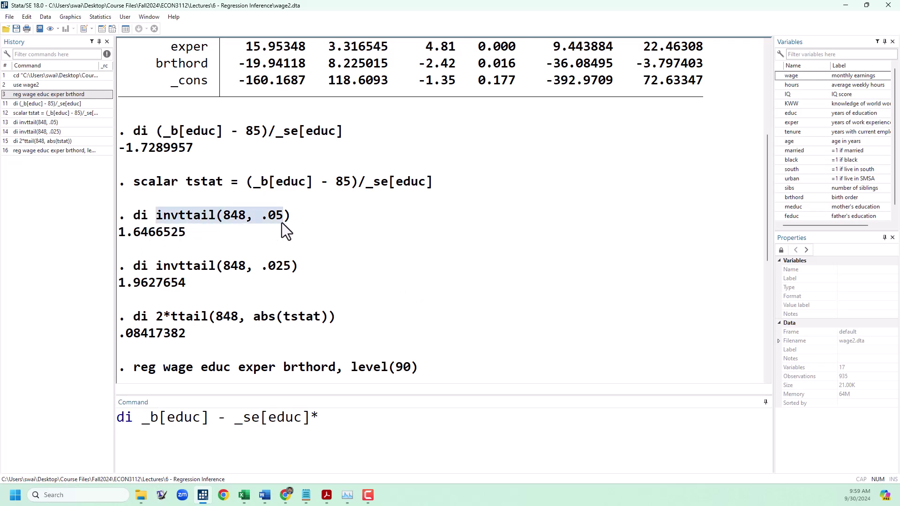
click(345, 436)
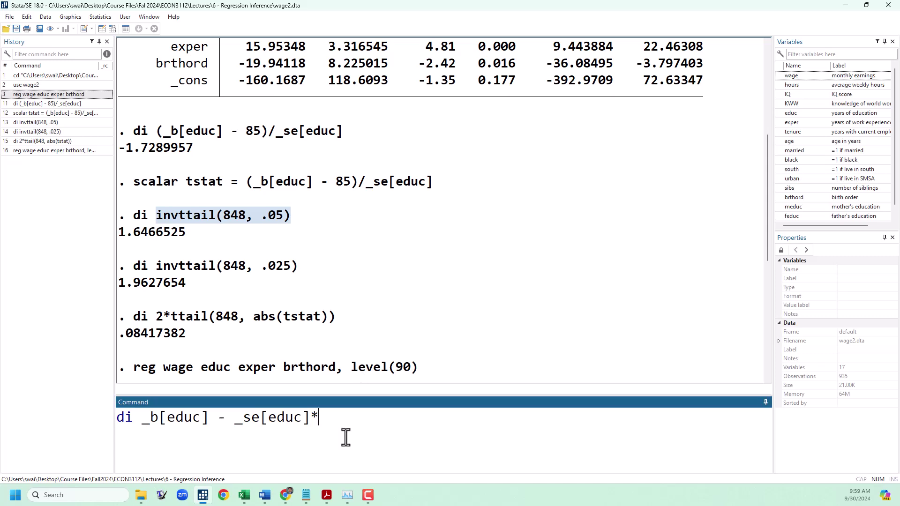
text(invttail(848, .05))
scroll(452, 309, down, 6)
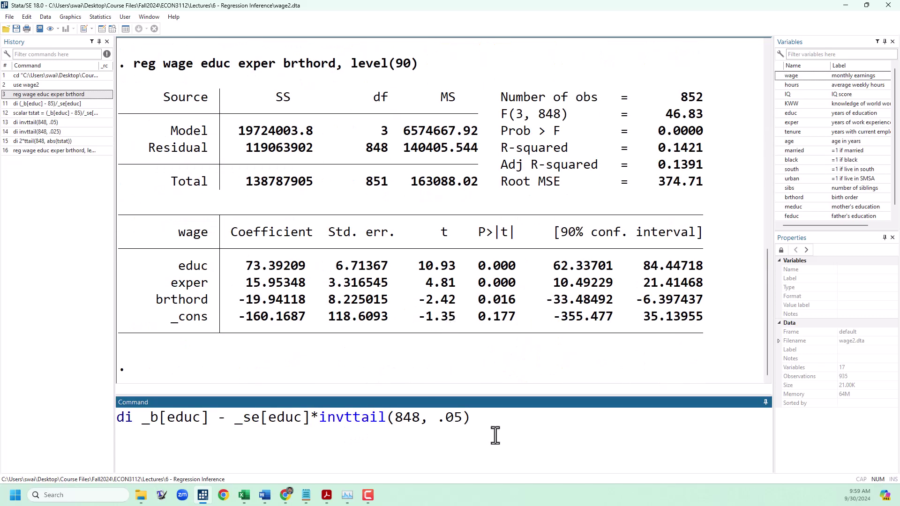
key(Return)
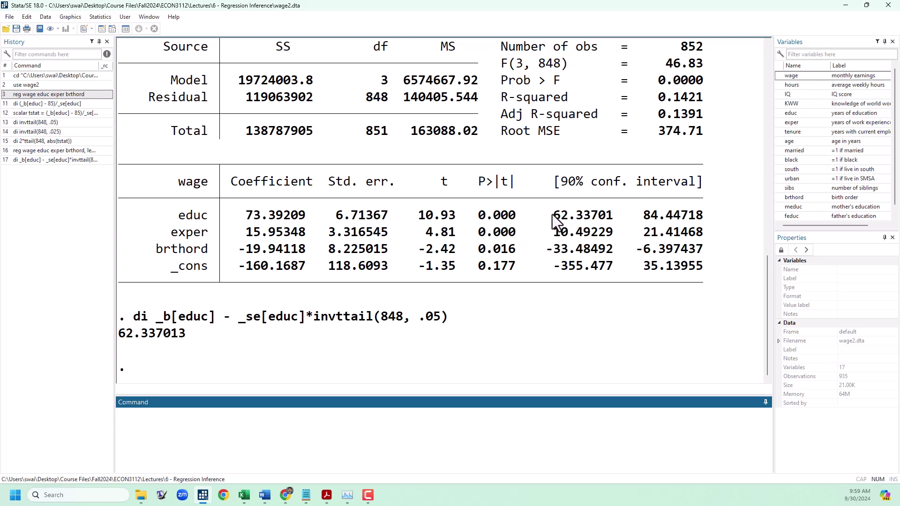
drag(554, 217, 614, 224)
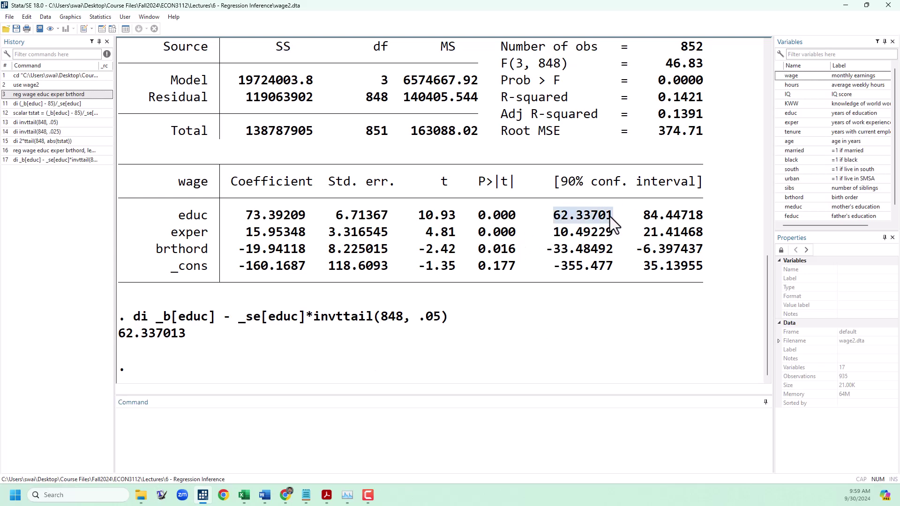
Rerun the bound with + instead of - to get educ's upper limit 84.447175 and compare it with the table.
click(58, 159)
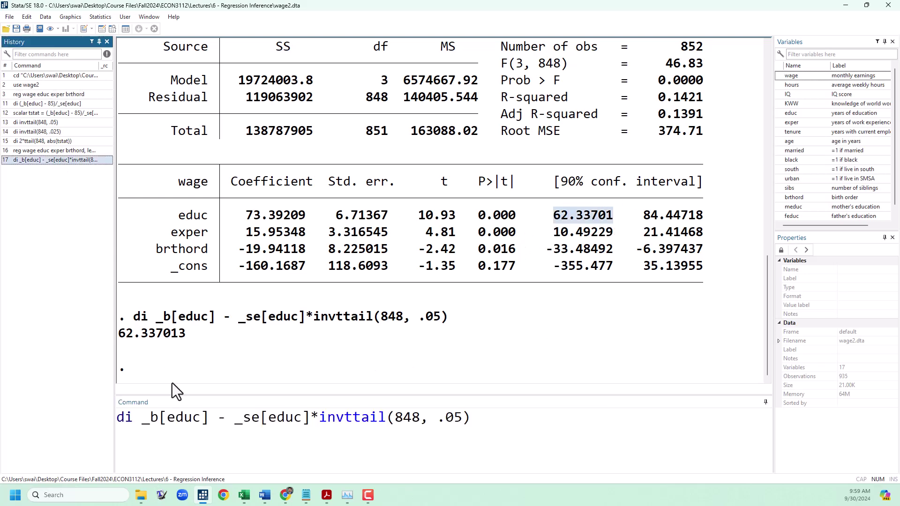
double_click(222, 417)
text(+)
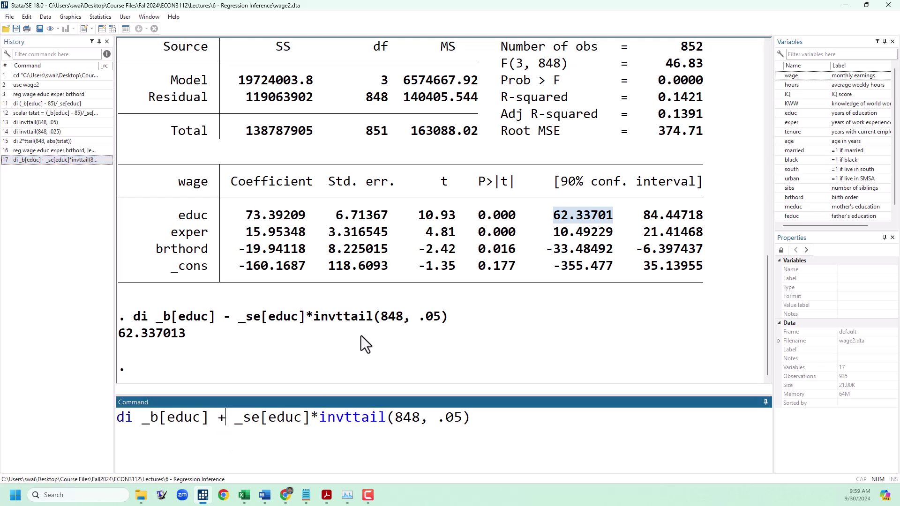
key(Return)
drag(644, 165, 703, 166)
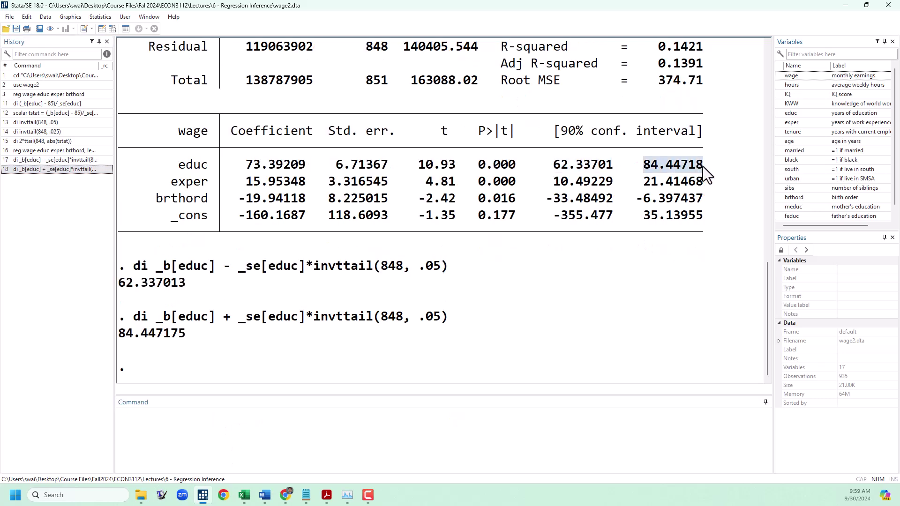
click(659, 300)
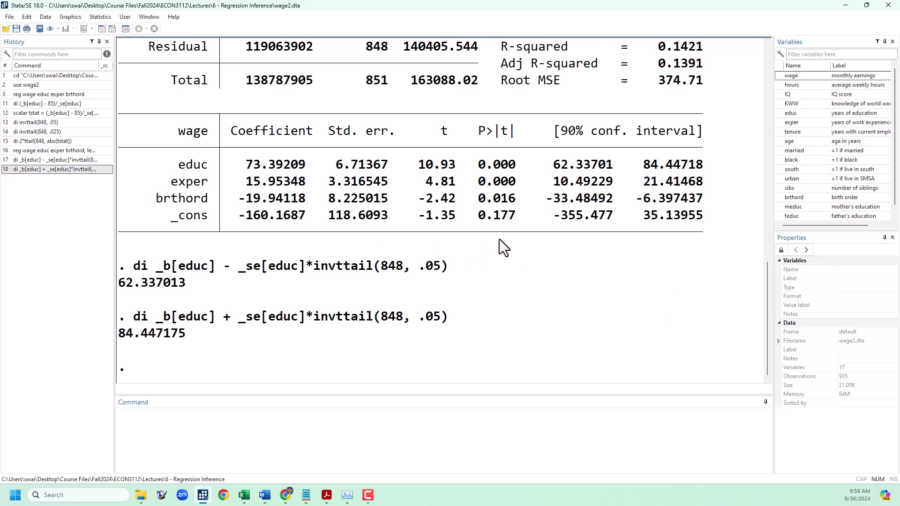
scroll(500, 245, up, 1)
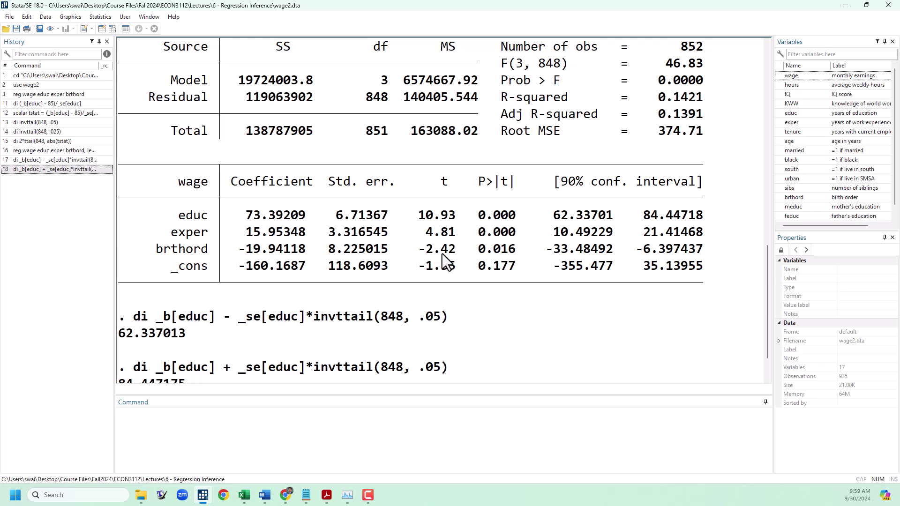
scroll(421, 370, down, 1)
Display _b[brthord]/_se[brthord] to get brthord's t-statistic of -2.4244549.
click(396, 441)
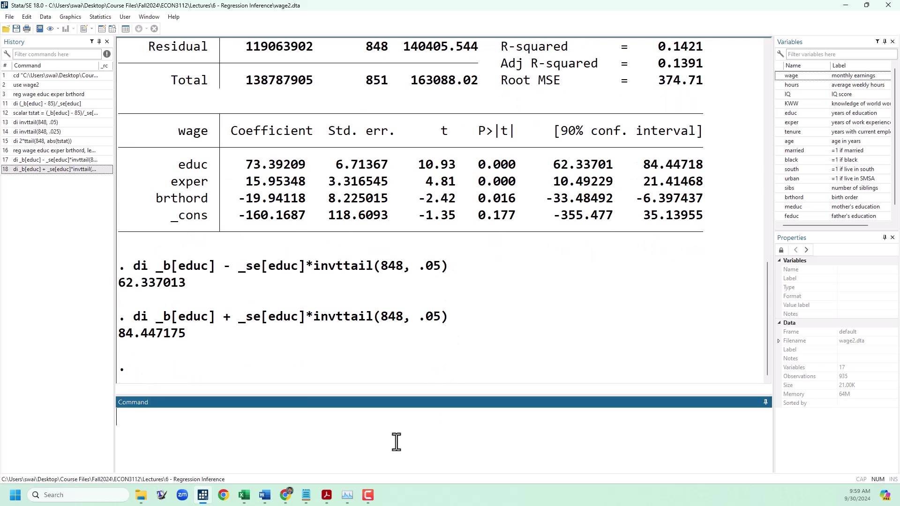
text(di _b[brth)
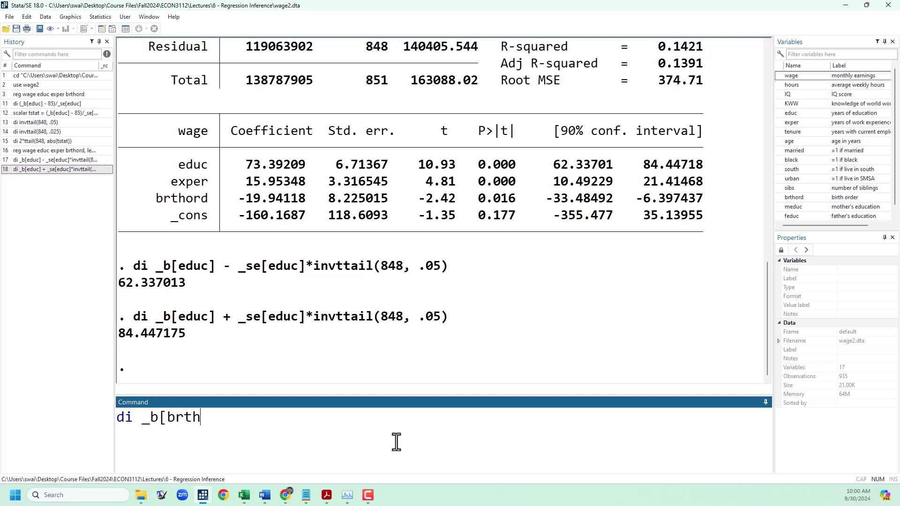
text(ord]/)
text(_se)
text([brth)
text(ord])
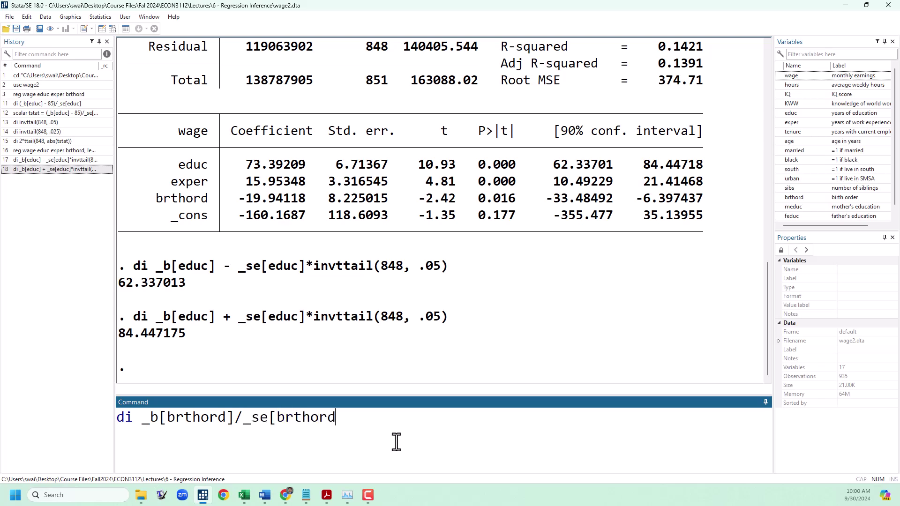
key(Return)
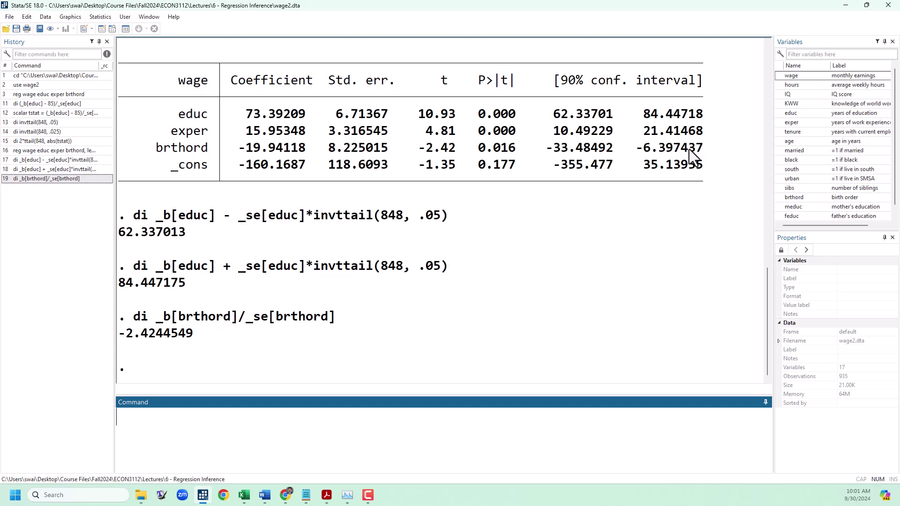
drag(705, 154, 555, 156)
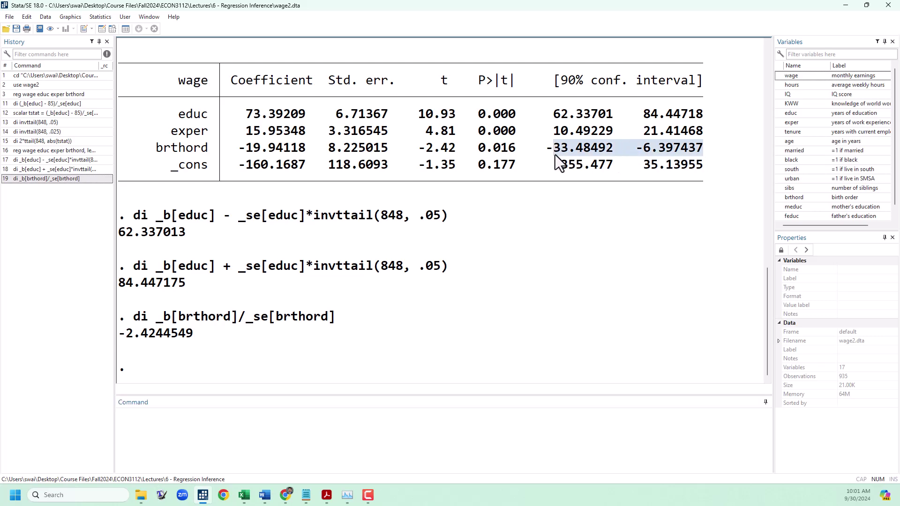
scroll(557, 169, up, 15)
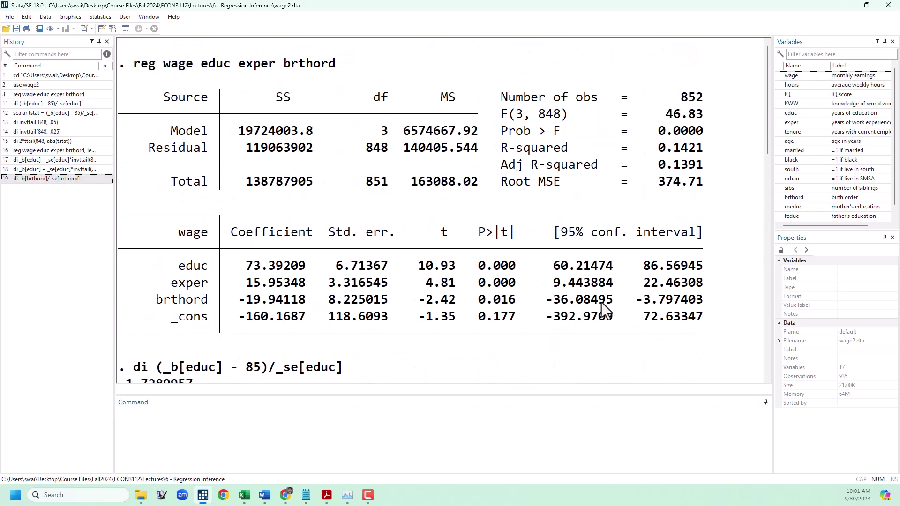
scroll(604, 309, down, 1)
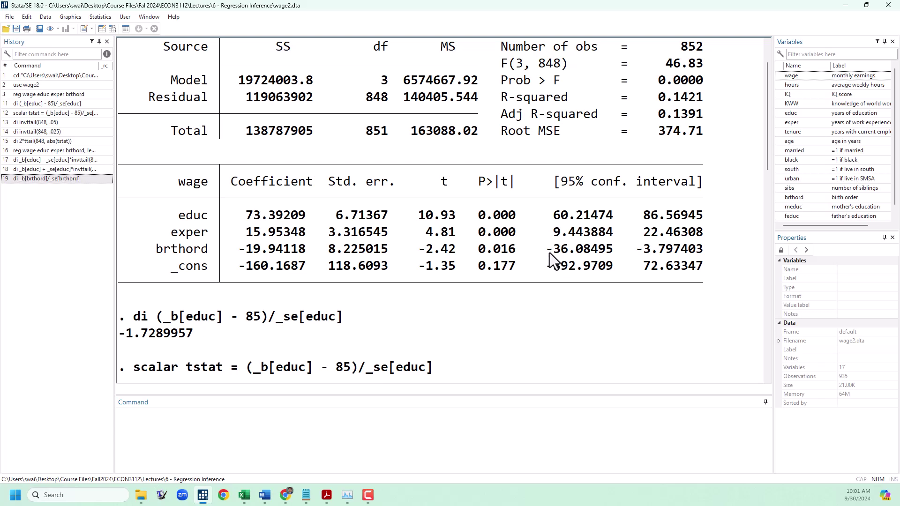
drag(546, 253, 704, 254)
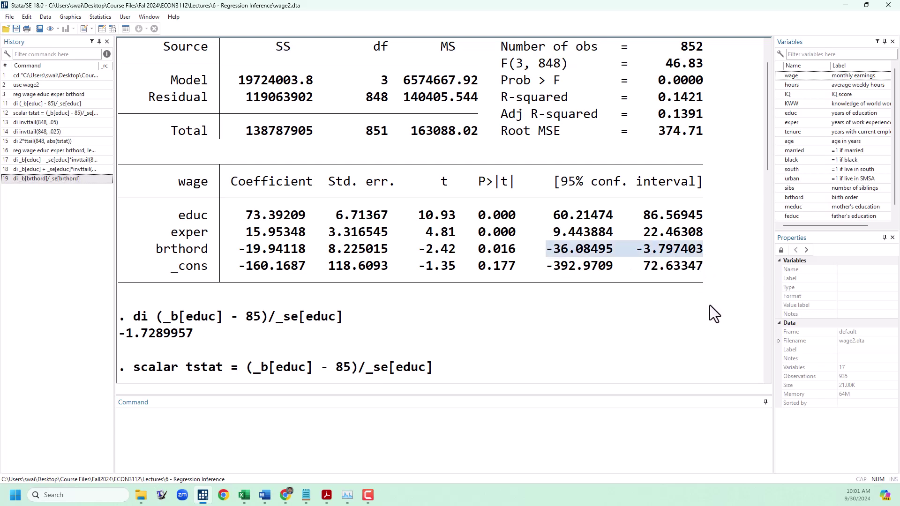
scroll(709, 305, down, 13)
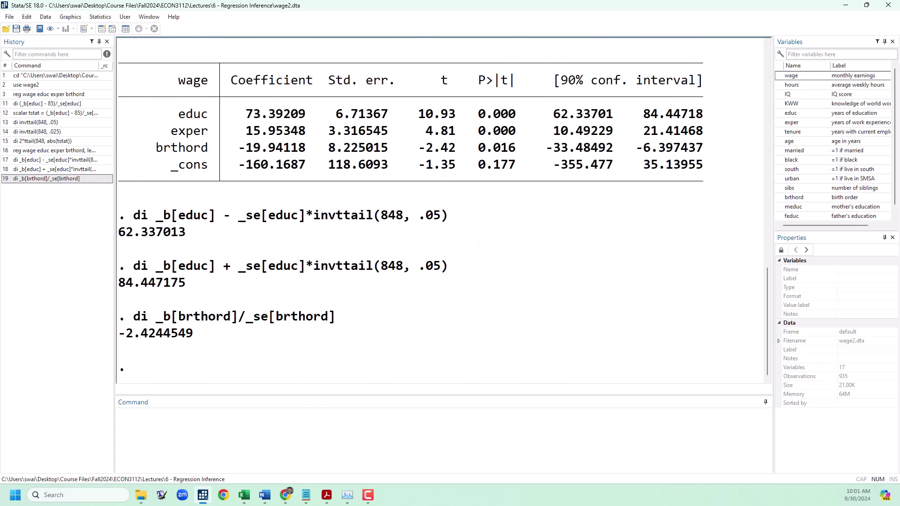
click(283, 448)
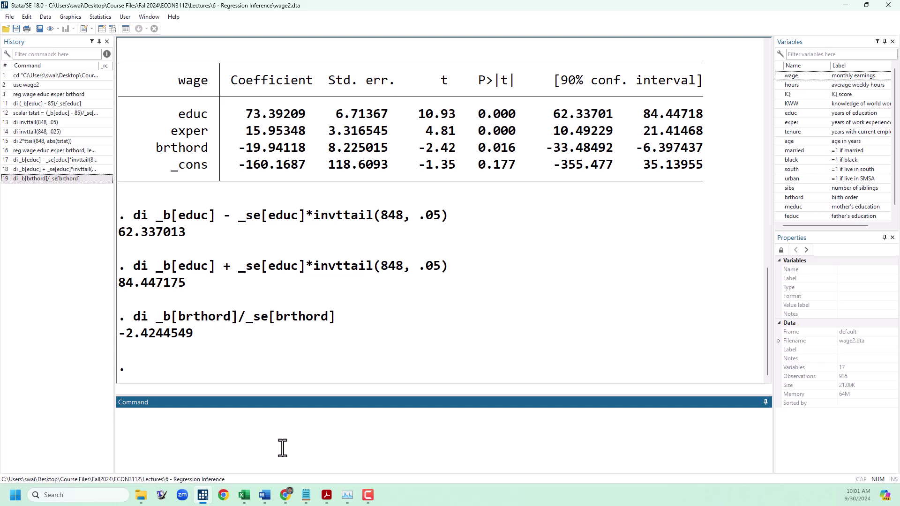
Run test educ=85 and note F = 2.99 with p-value 0.0842.
text(test educ=85)
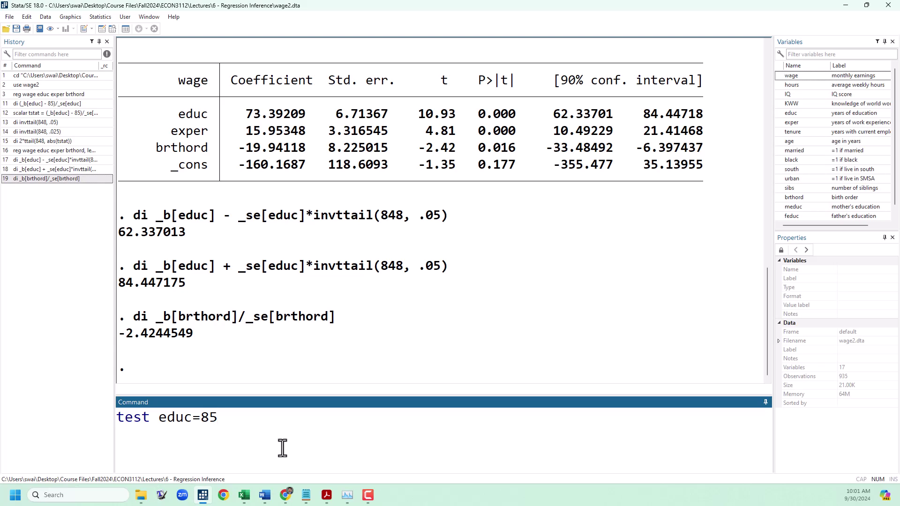
key(Return)
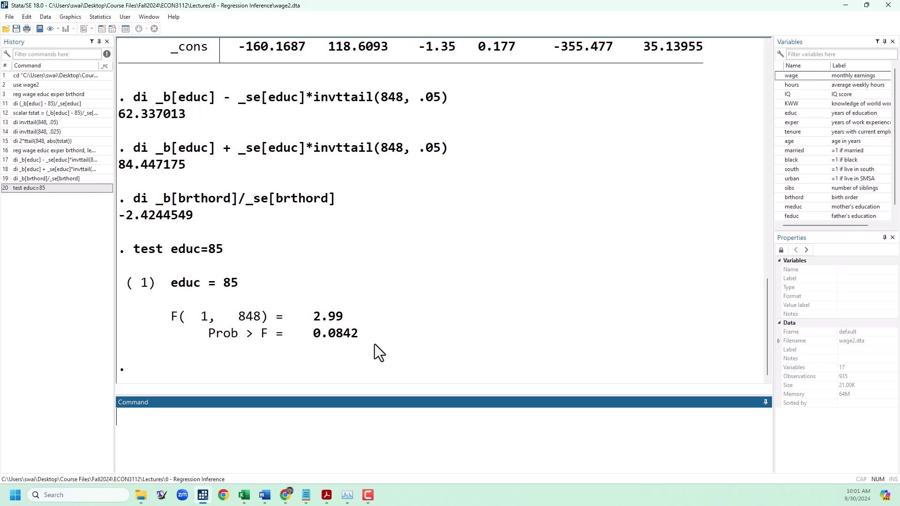
drag(313, 334, 357, 338)
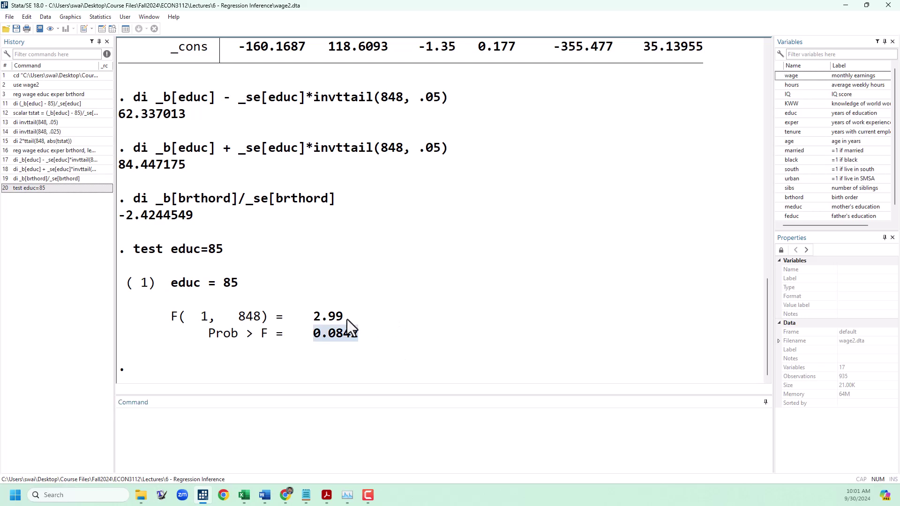
drag(344, 317, 318, 320)
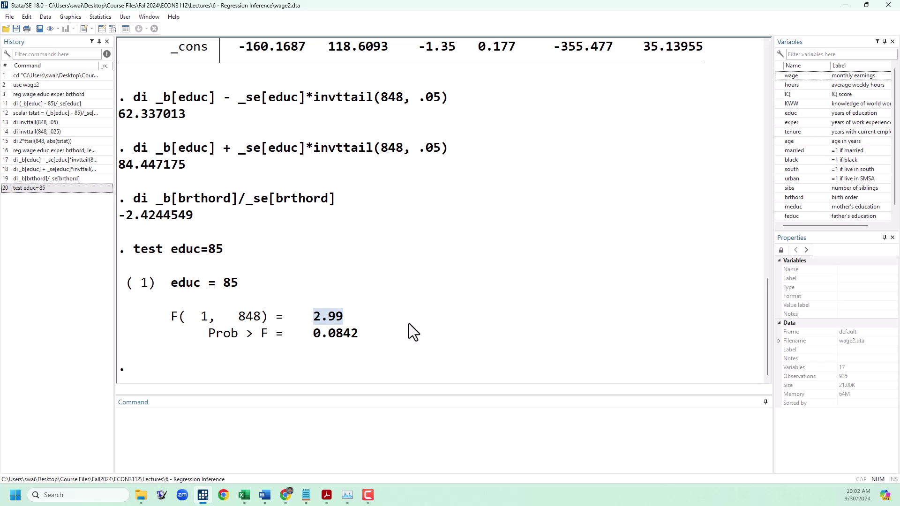
Display tstat^2 to confirm it equals 2.989426.
click(463, 434)
text(di )
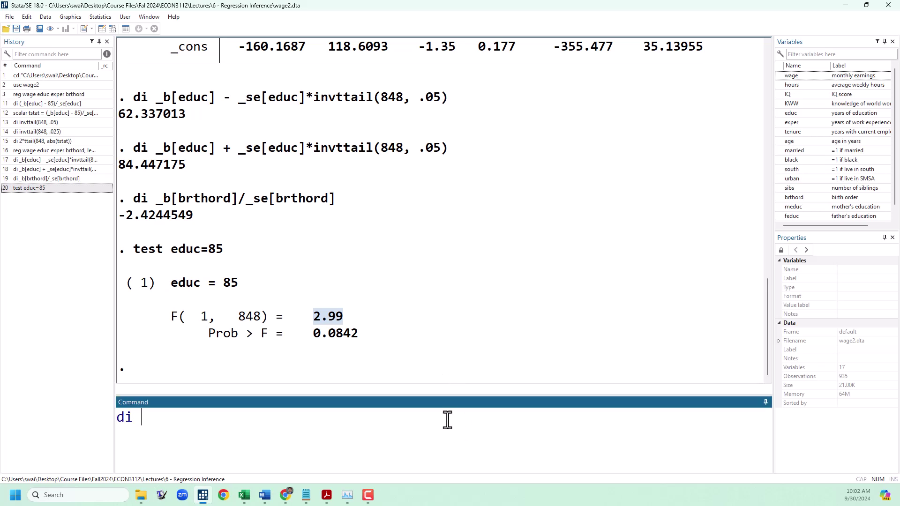
text(tstat^2)
key(Return)
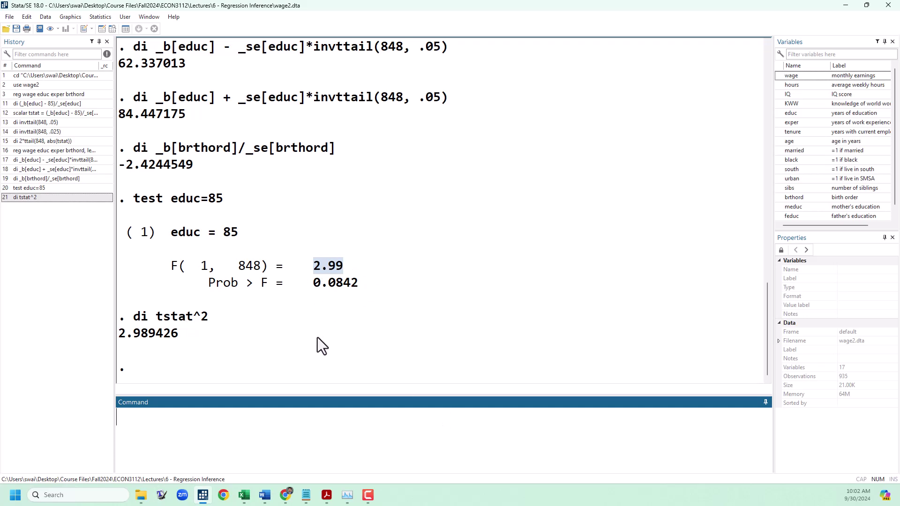
Run test brthord = 0 (F = 5.88, p = 0.0155) and compare it with the table's 0.016 p-value.
text(test brthord = 0)
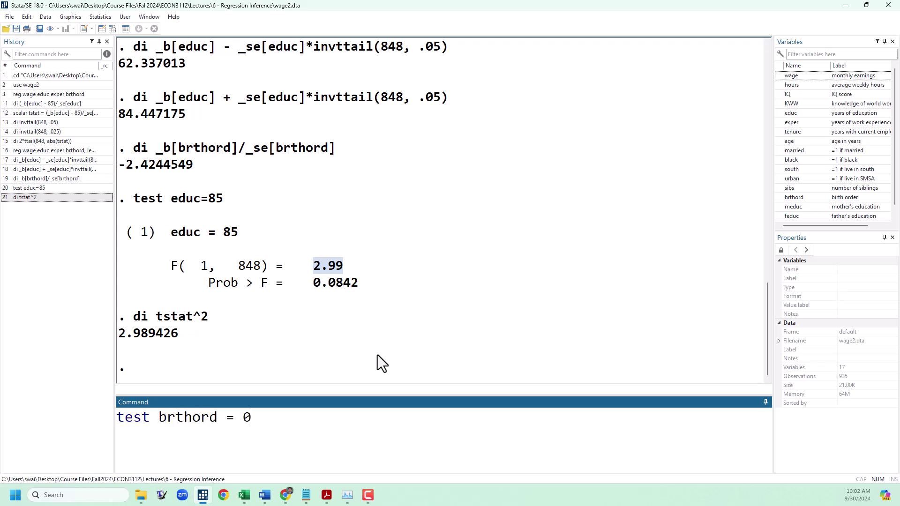
key(Return)
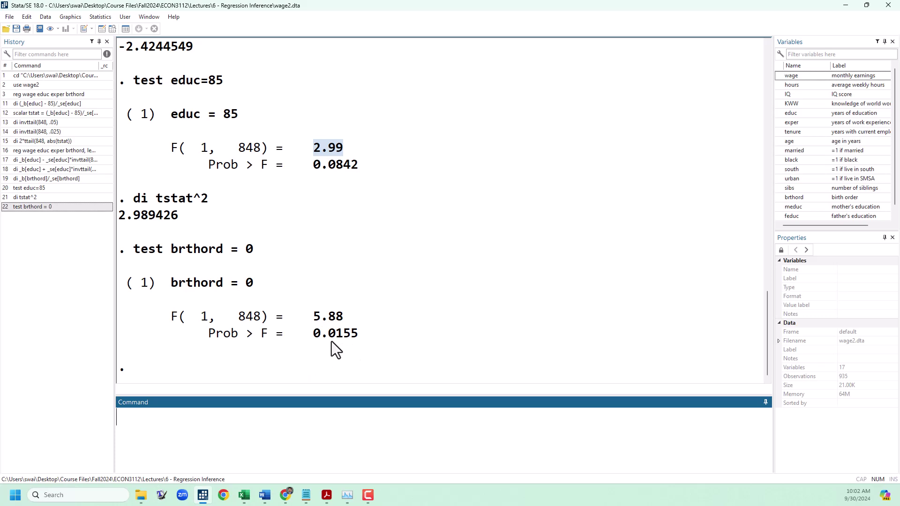
scroll(409, 349, up, 7)
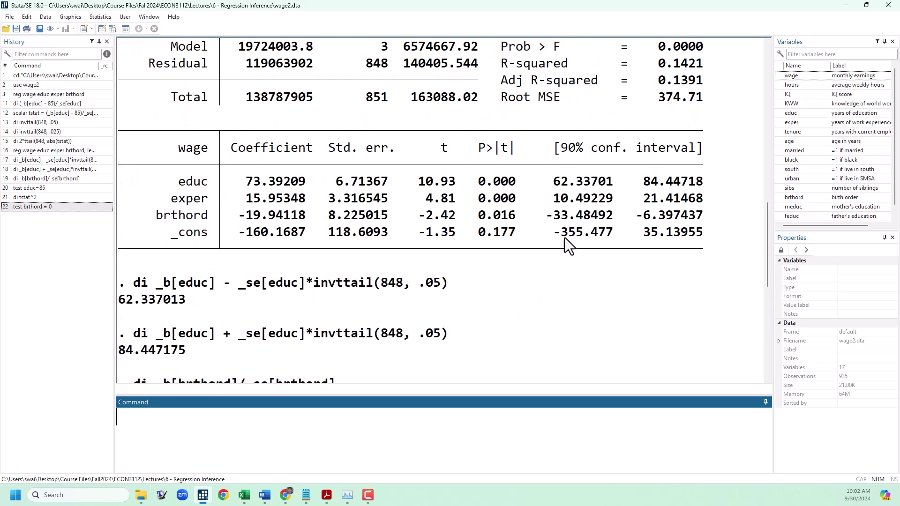
drag(515, 216, 471, 217)
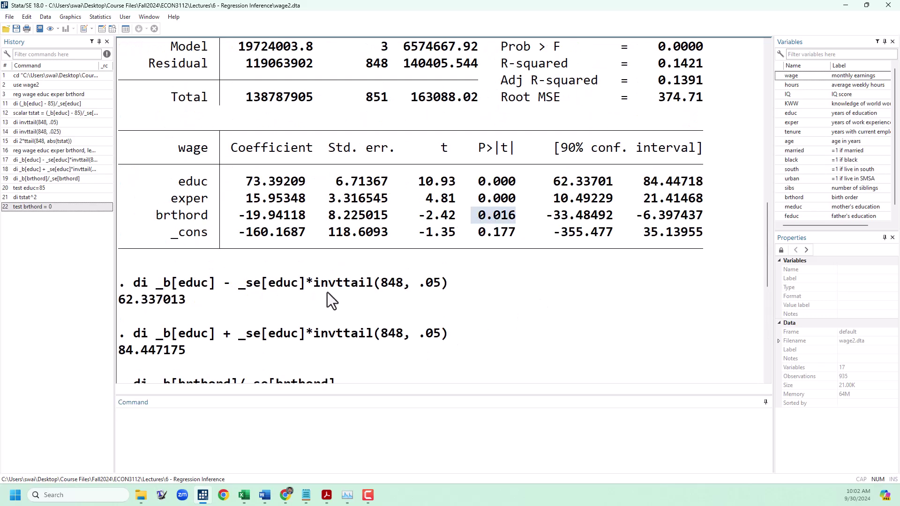
scroll(327, 293, down, 8)
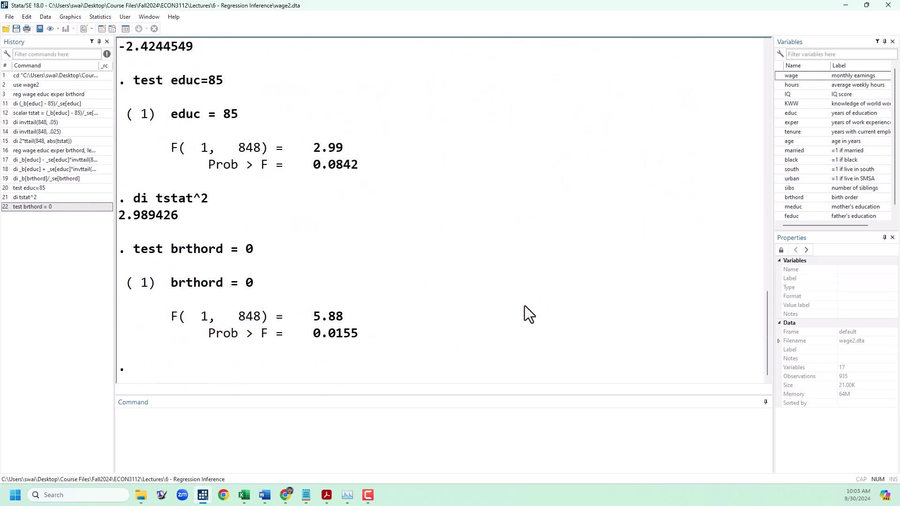